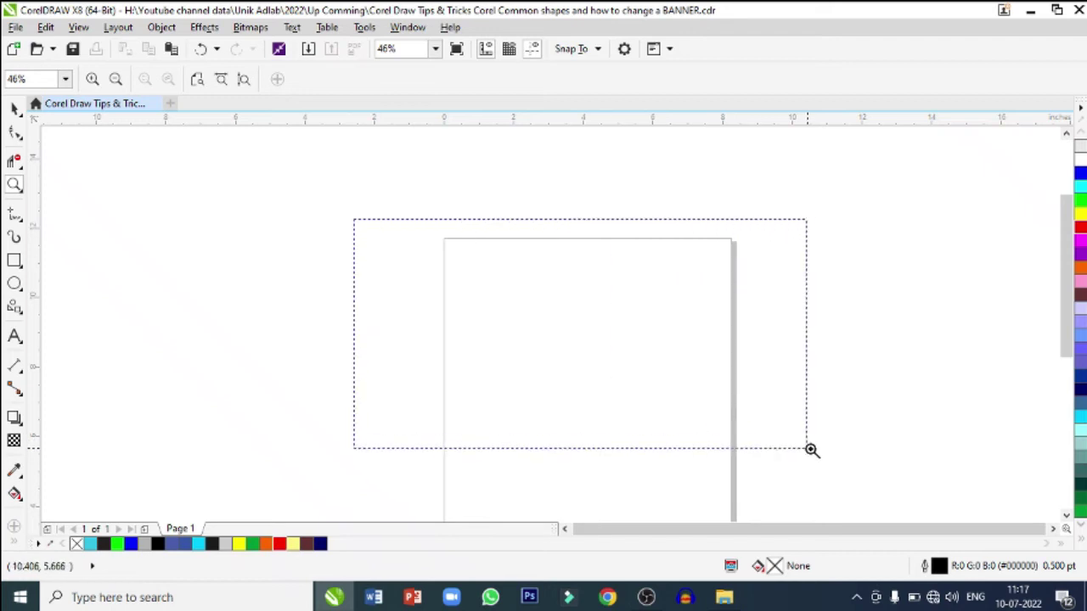
# Zoom into the blank page and bring up the Polygon tool's flyout of shape families.
pyautogui.moveTo(505, 335); pyautogui.dragTo(810, 449)
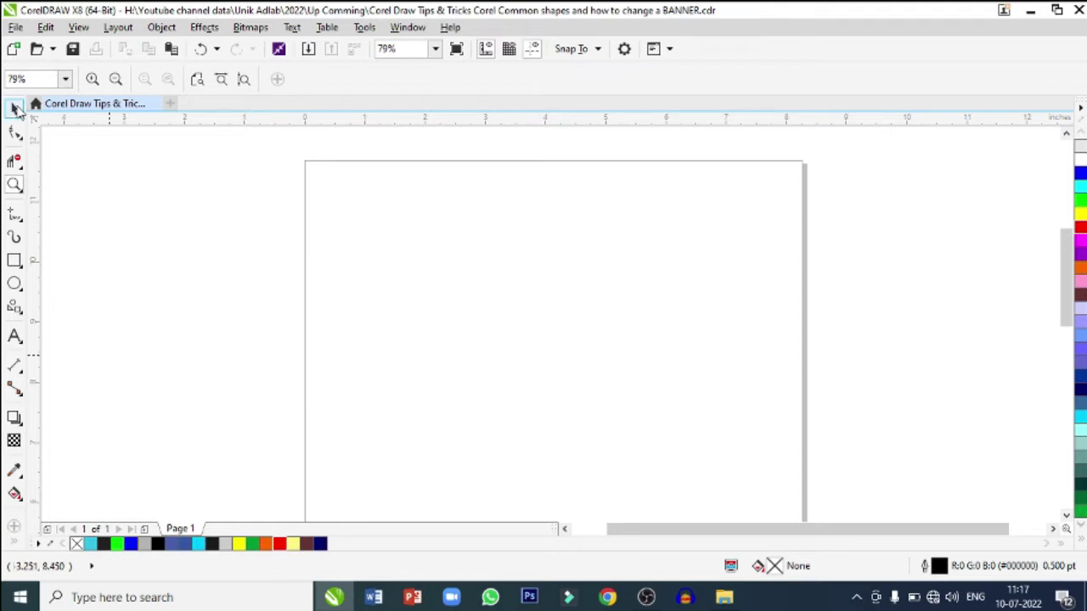
pyautogui.click(19, 309)
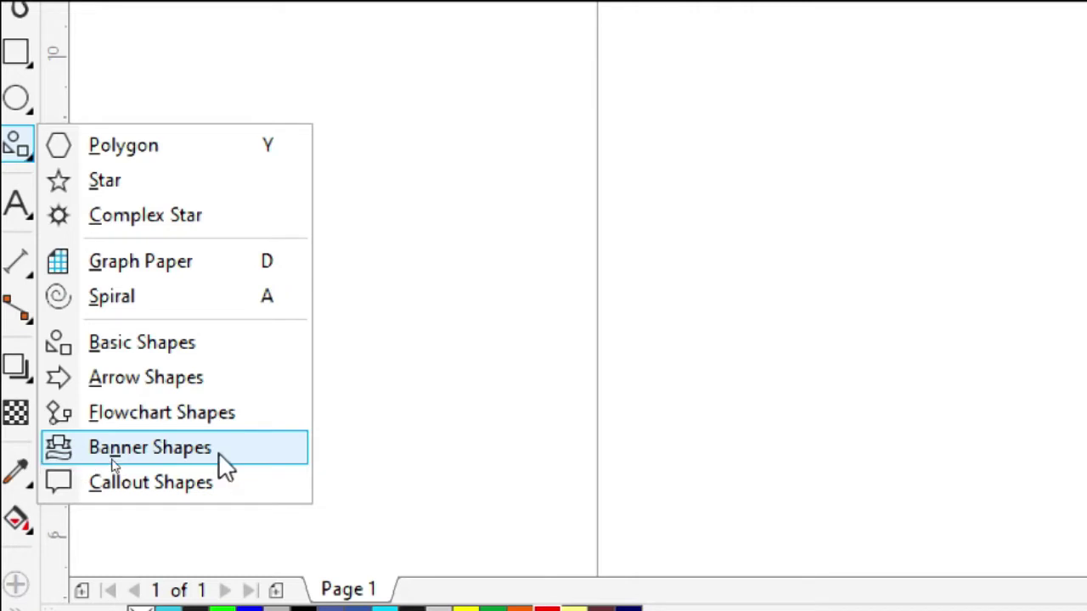
# Choose Banner Shapes and select the second ribbon preset with two forked tails.
pyautogui.click(186, 441)
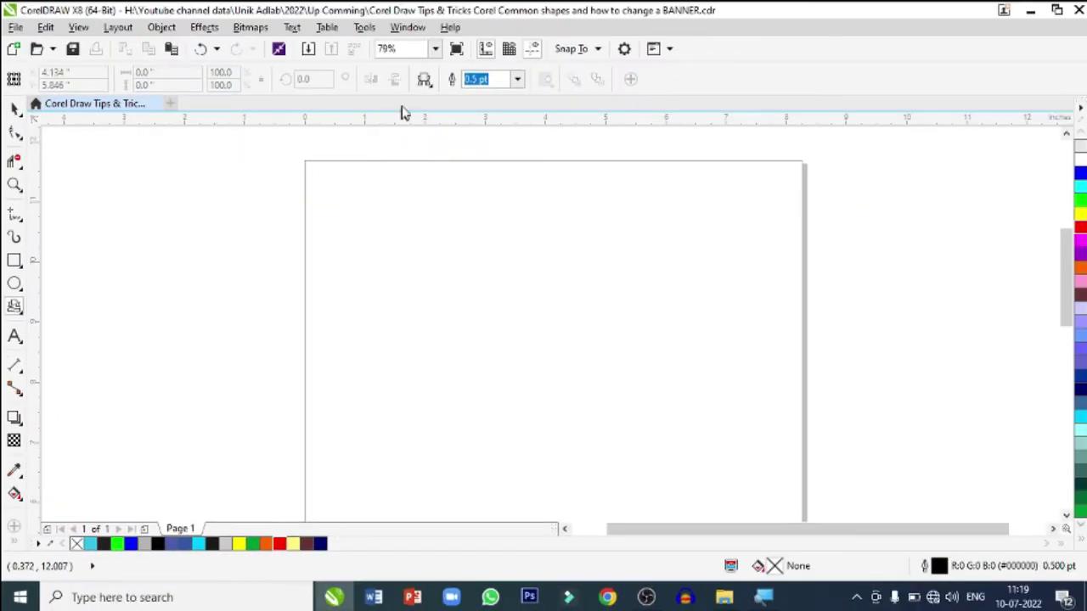
pyautogui.click(427, 87)
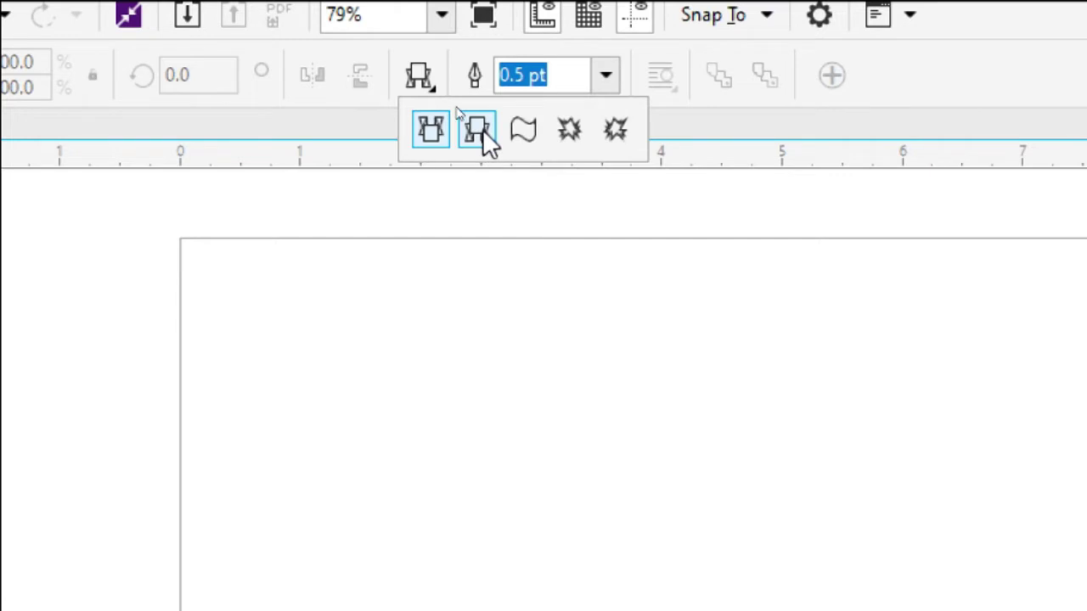
pyautogui.click(478, 129)
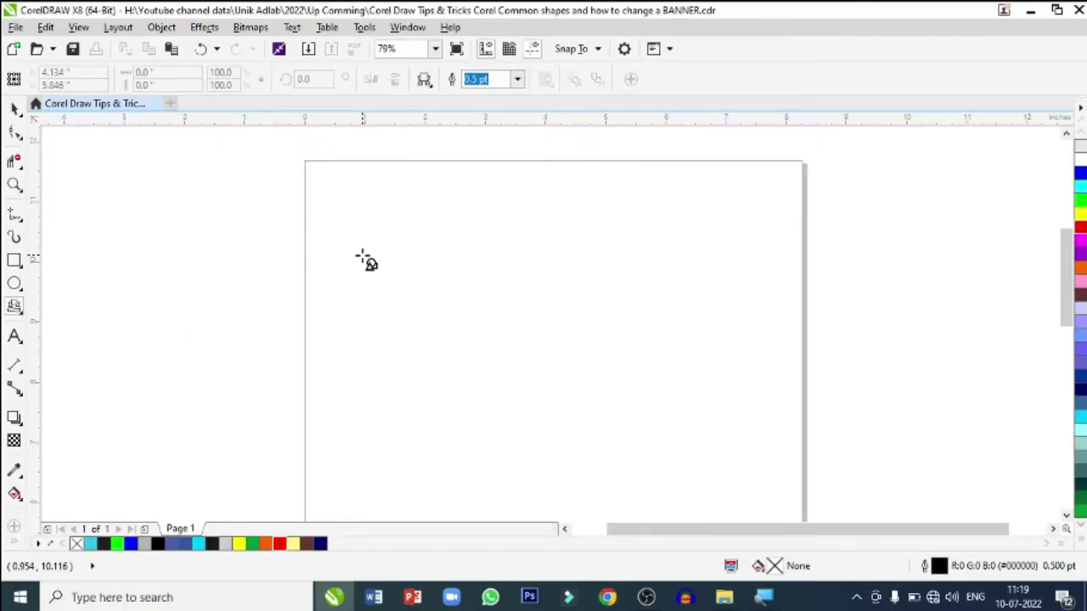
# Draw the forked-tail ribbon banner across the top of the page and deselect it.
pyautogui.moveTo(349, 220); pyautogui.dragTo(735, 316)
pyautogui.click(14, 109)
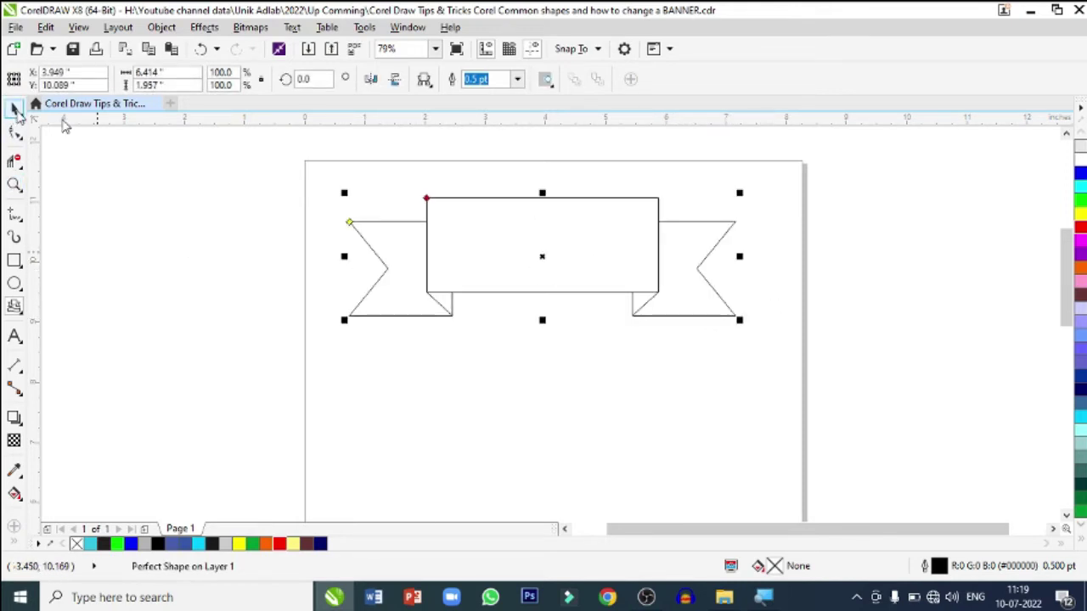
pyautogui.click(543, 371)
pyautogui.click(543, 289)
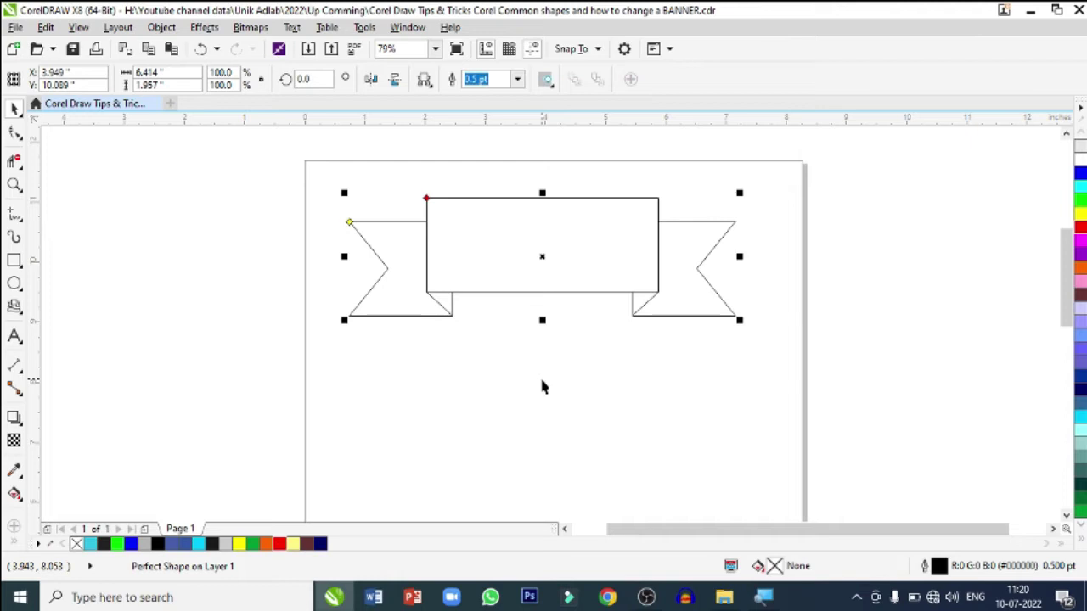
# Zoom in on the banner and convert it with Object > Convert to Curves.
pyautogui.click(14, 184)
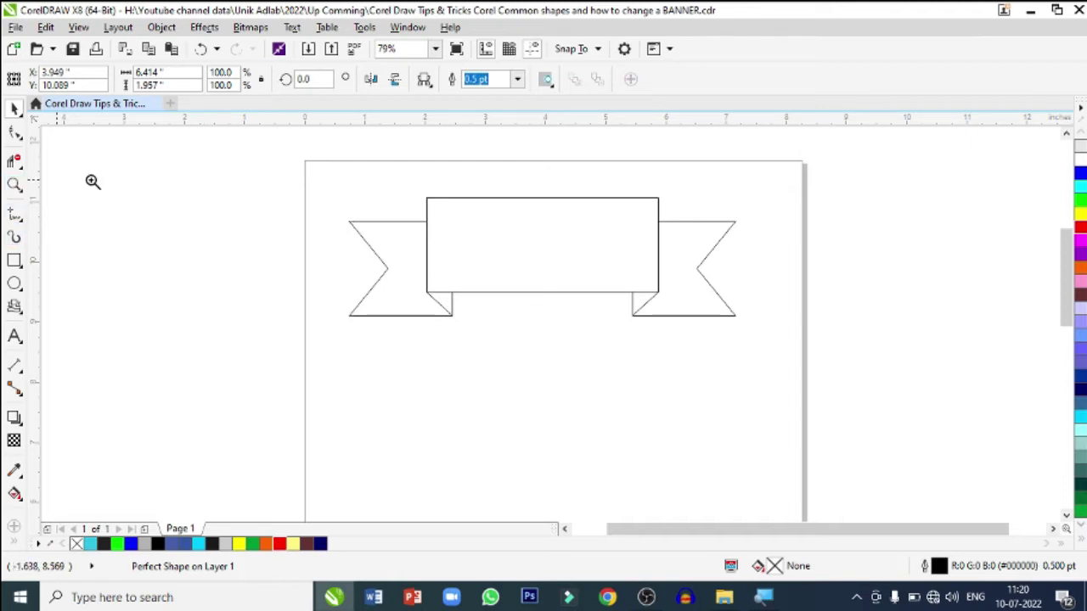
pyautogui.moveTo(308, 177); pyautogui.dragTo(788, 343)
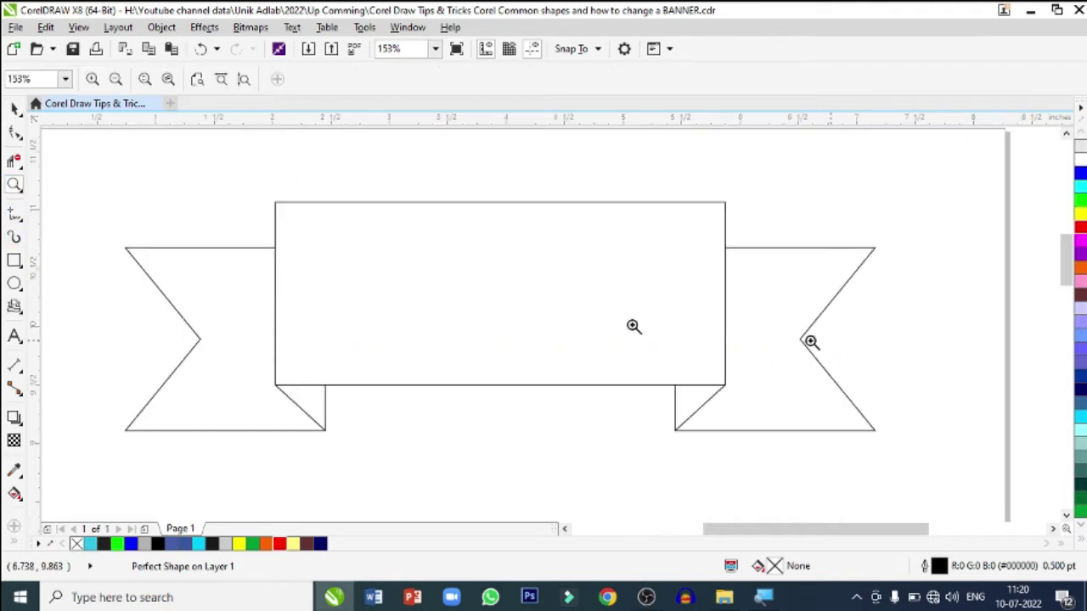
pyautogui.doubleClick(14, 111)
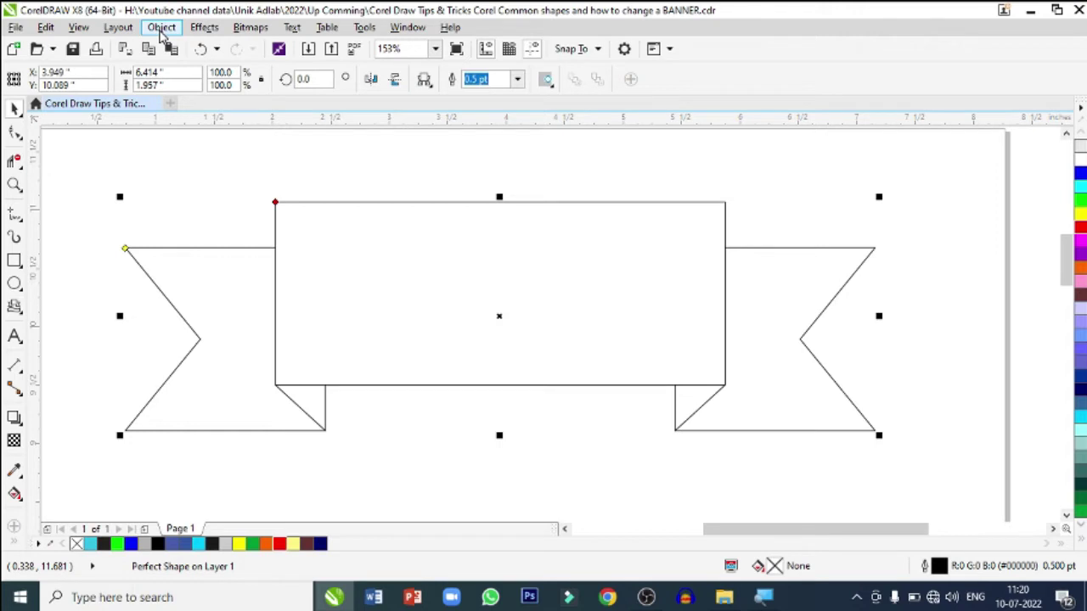
pyautogui.click(162, 27)
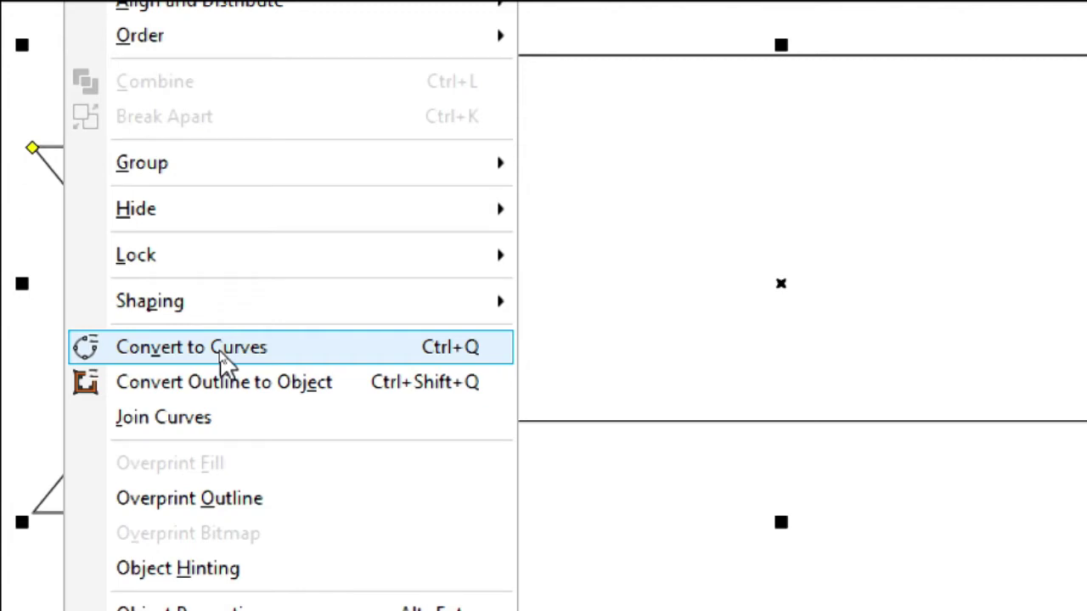
pyautogui.click(226, 357)
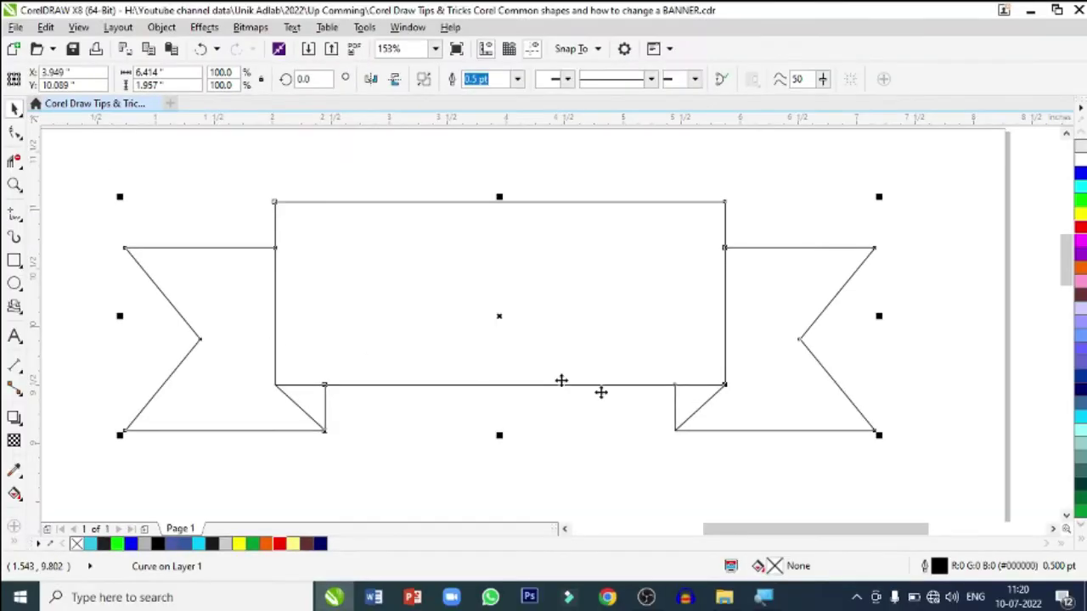
pyautogui.press('F10')
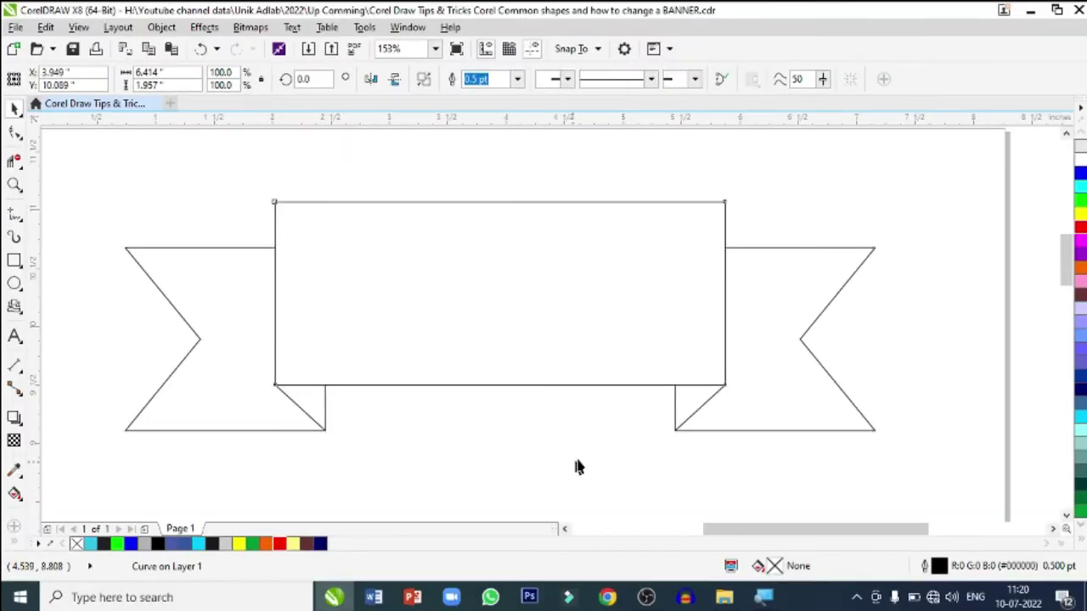
pyautogui.press('space')
pyautogui.click(750, 329)
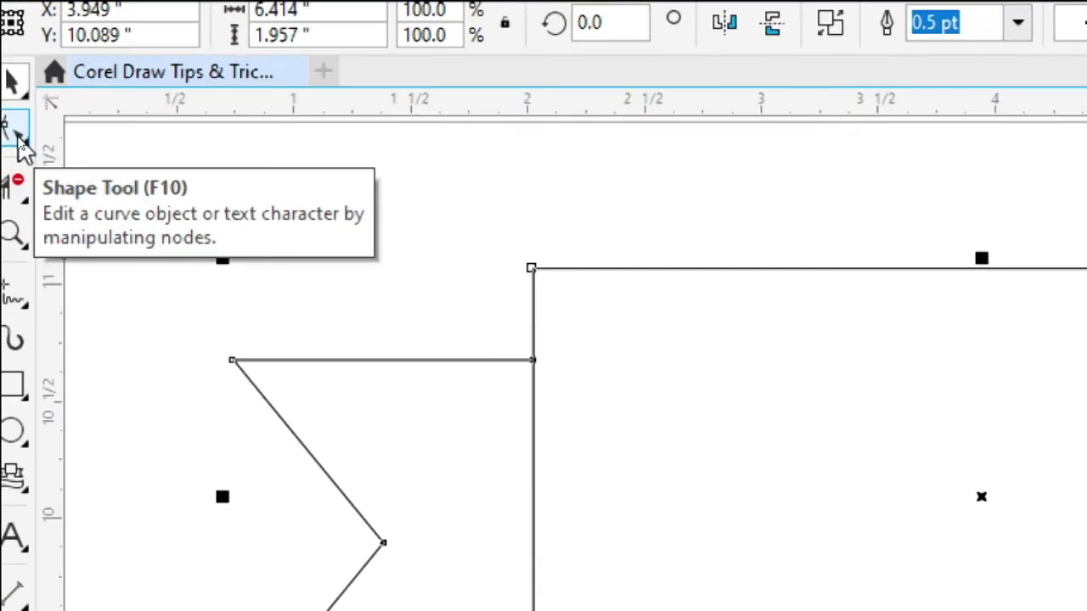
# Try converting the right tail's top edge to a curve, then undo it.
pyautogui.click(19, 143)
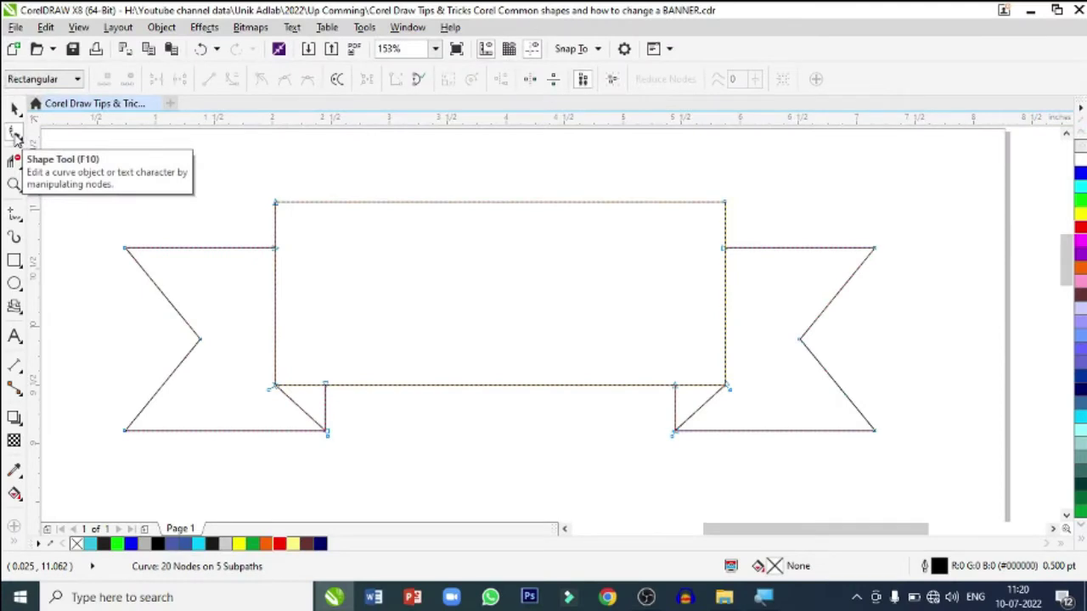
pyautogui.click(799, 340)
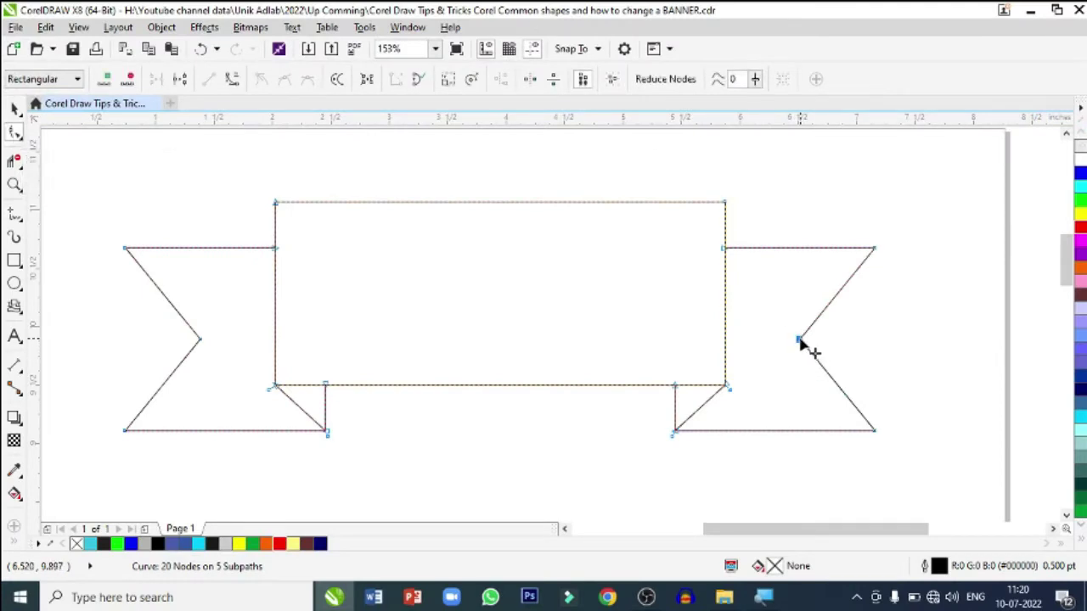
pyautogui.click(875, 249)
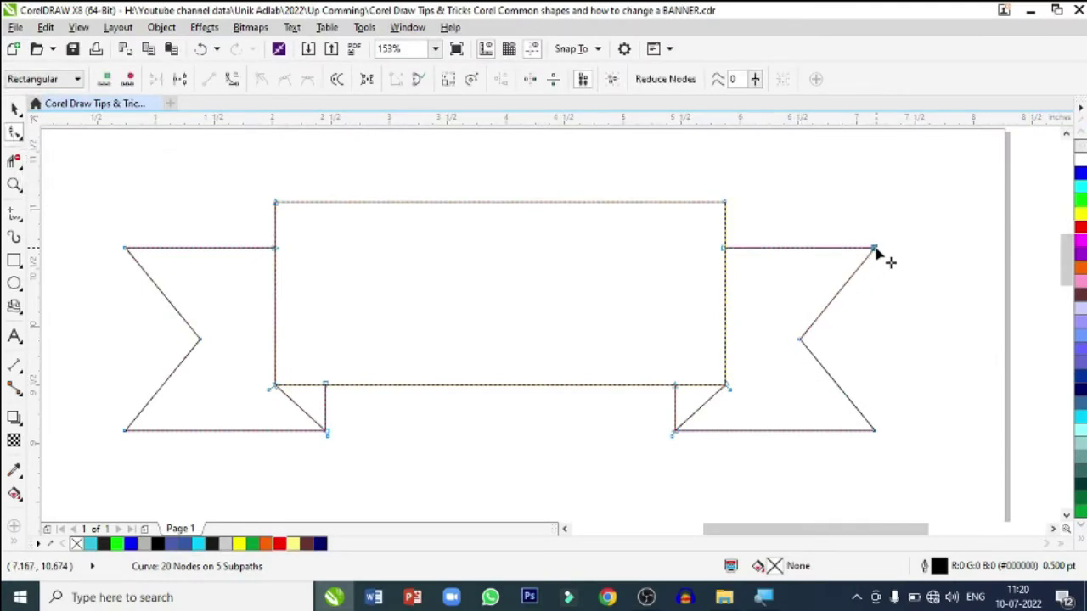
pyautogui.click(232, 79)
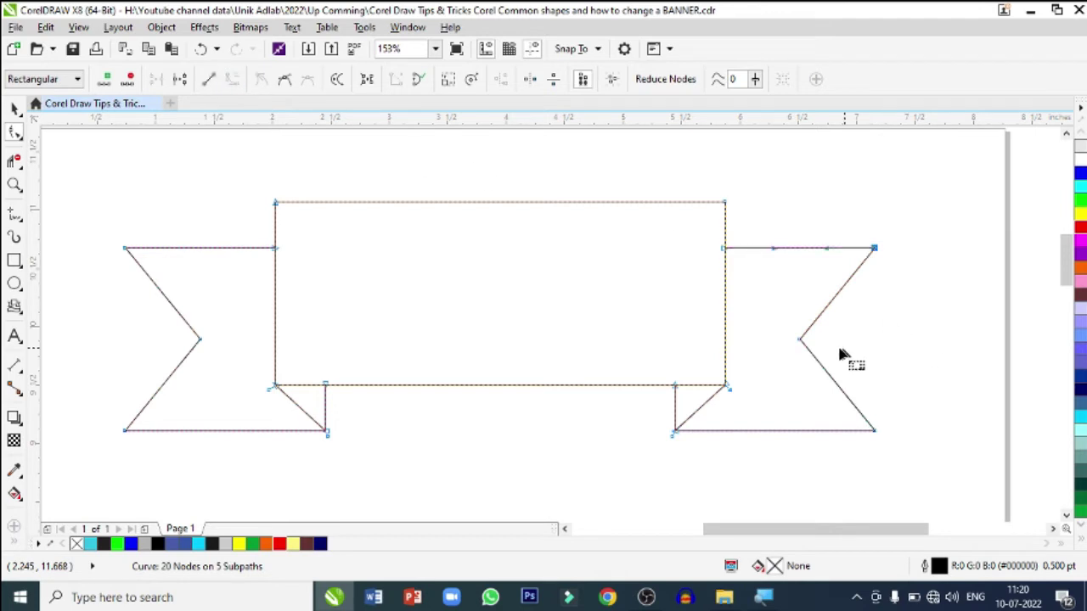
pyautogui.click(799, 340)
pyautogui.hotkey('ctrl', 'z')
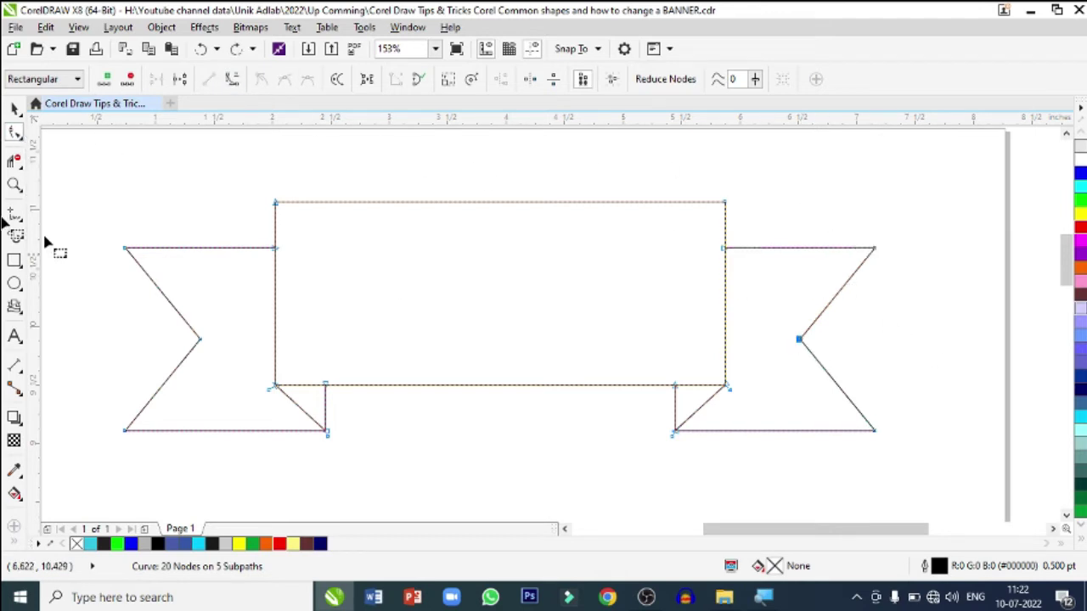
pyautogui.click(14, 185)
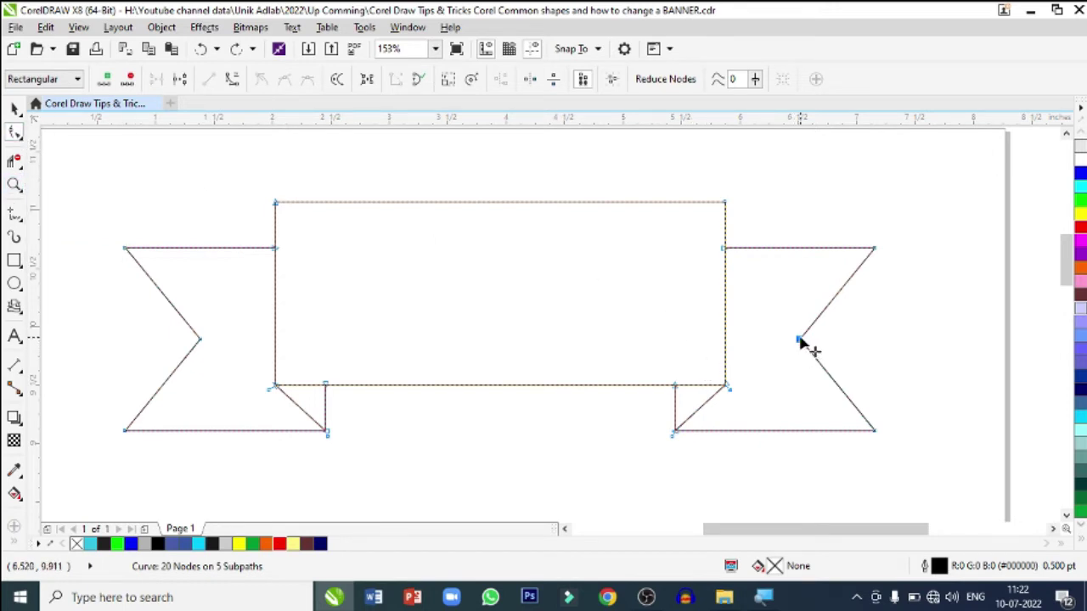
# Convert the right tail's upper and lower edges to curves and bend them inward.
pyautogui.rightClick(837, 296)
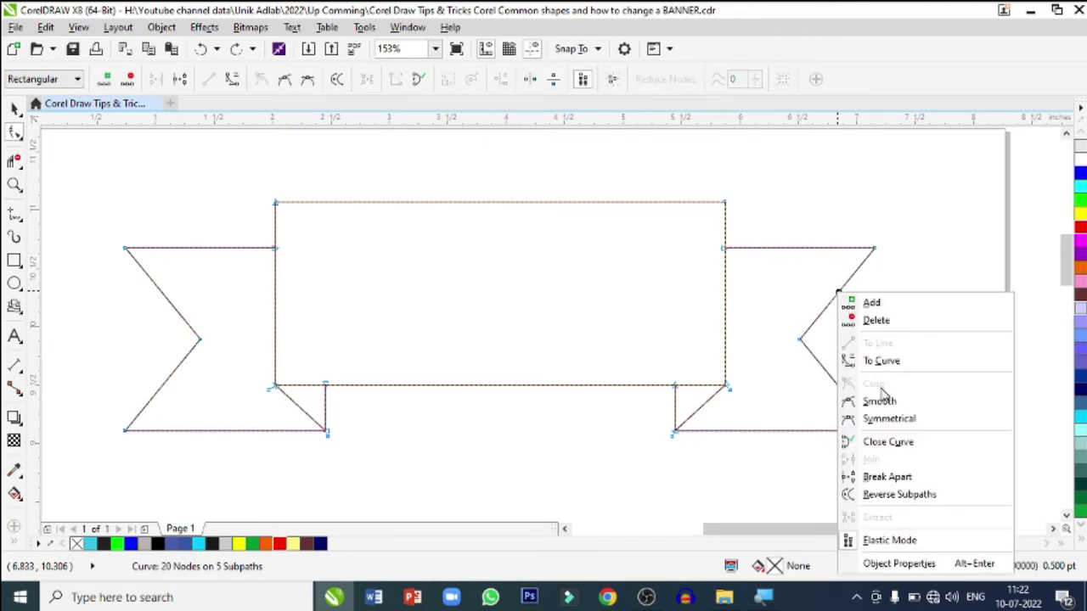
pyautogui.click(883, 360)
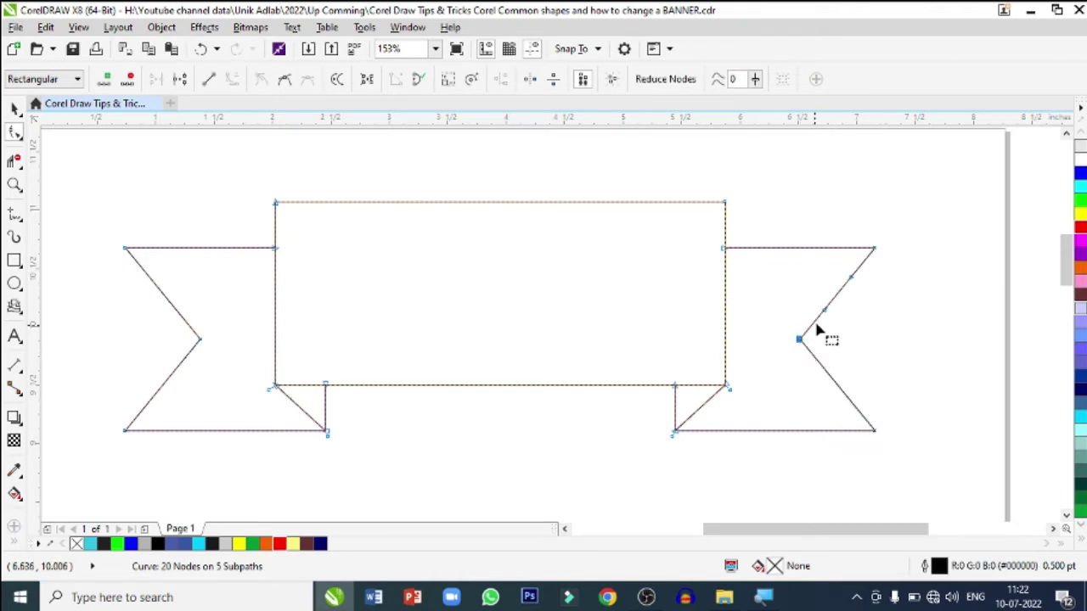
pyautogui.moveTo(823, 309); pyautogui.dragTo(765, 284)
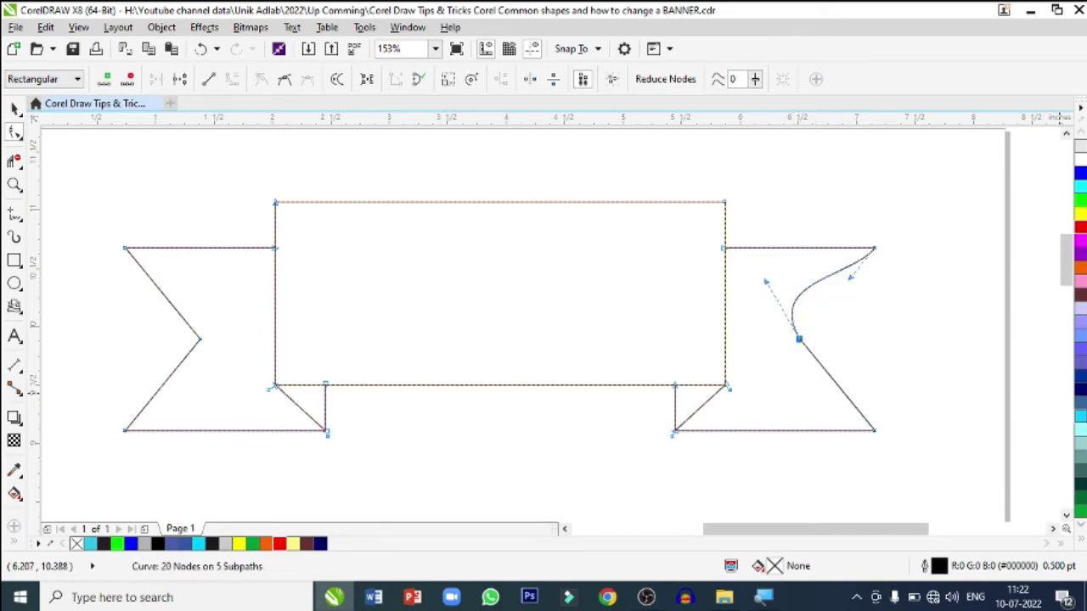
pyautogui.click(874, 432)
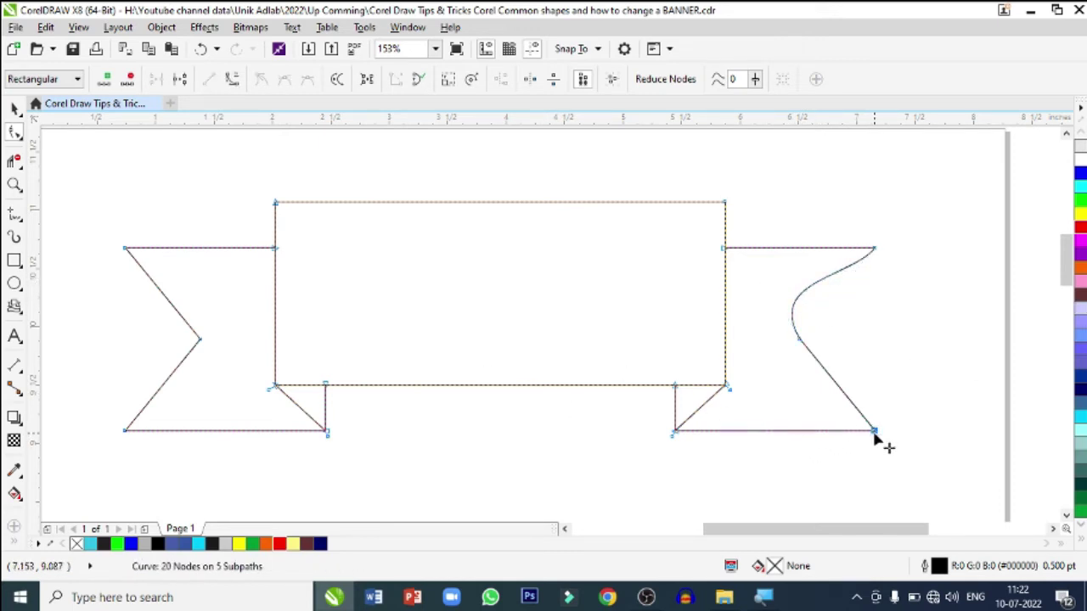
pyautogui.click(236, 80)
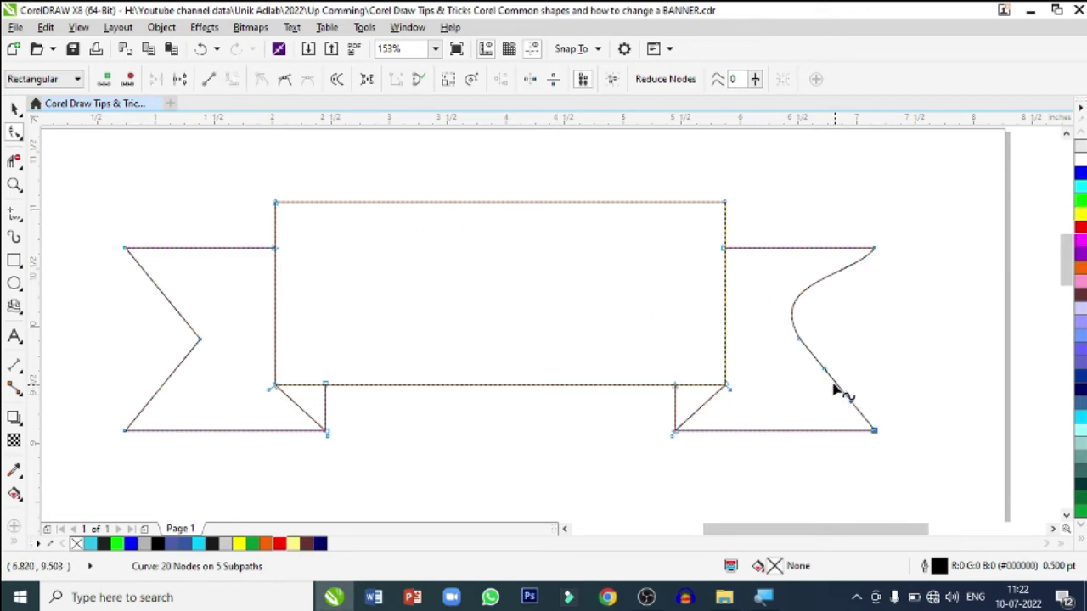
pyautogui.moveTo(825, 377); pyautogui.dragTo(824, 408)
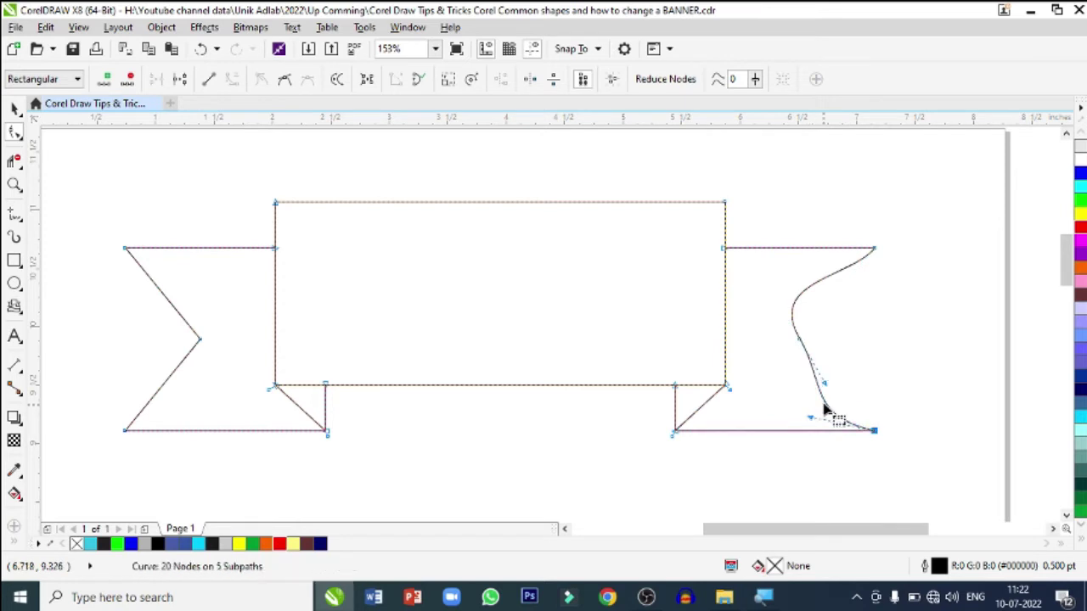
pyautogui.moveTo(820, 388); pyautogui.dragTo(812, 389)
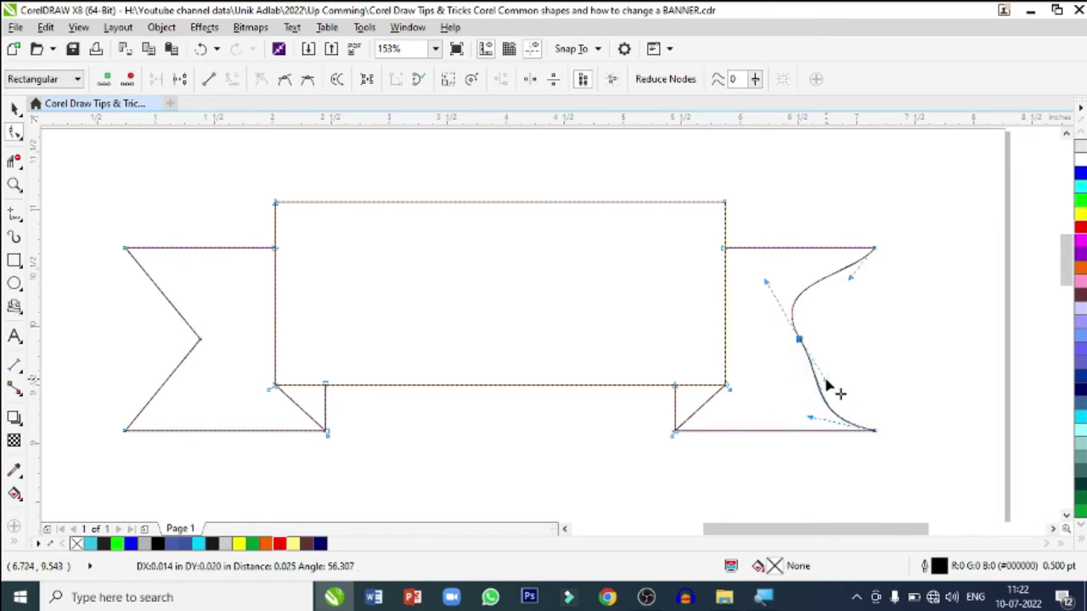
pyautogui.moveTo(810, 387); pyautogui.dragTo(855, 365)
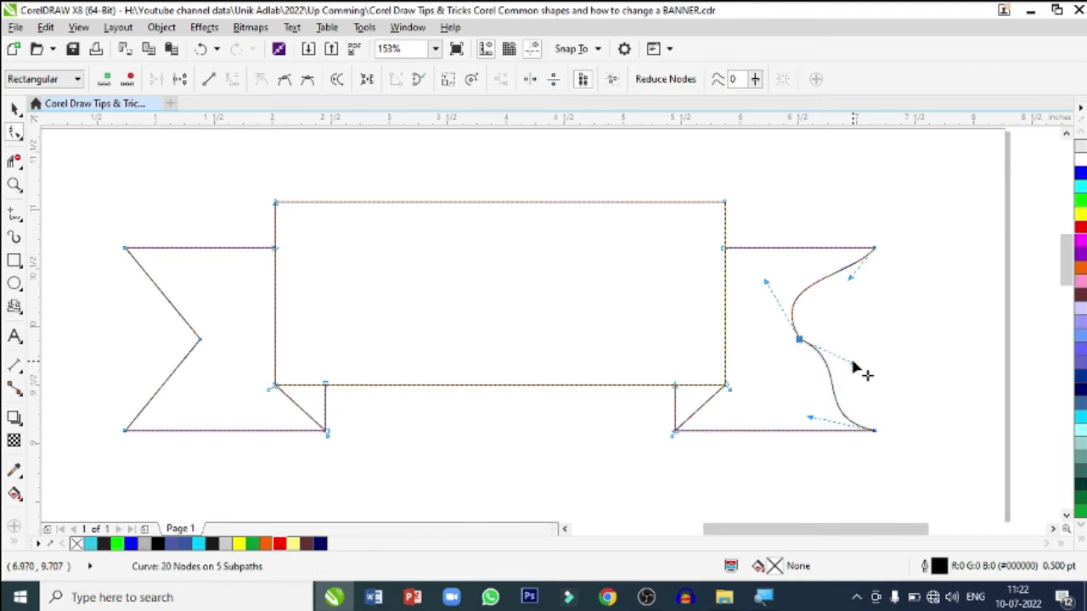
# Reselect the banner and refine both right-tail curves into a smooth, bowed notch.
pyautogui.click(15, 109)
pyautogui.click(675, 476)
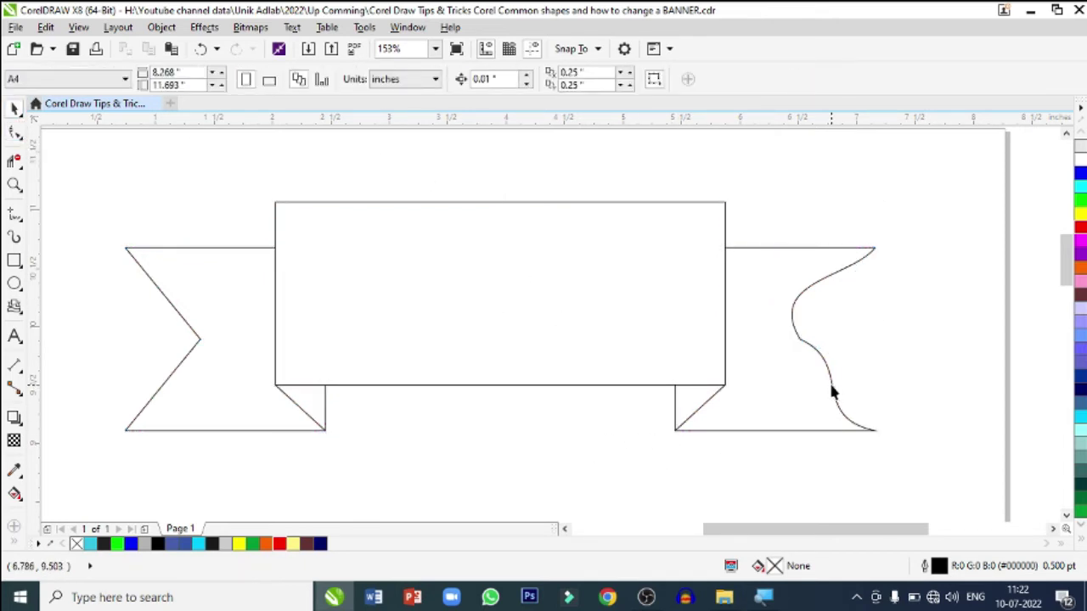
pyautogui.click(805, 348)
pyautogui.press('F10')
pyautogui.click(798, 341)
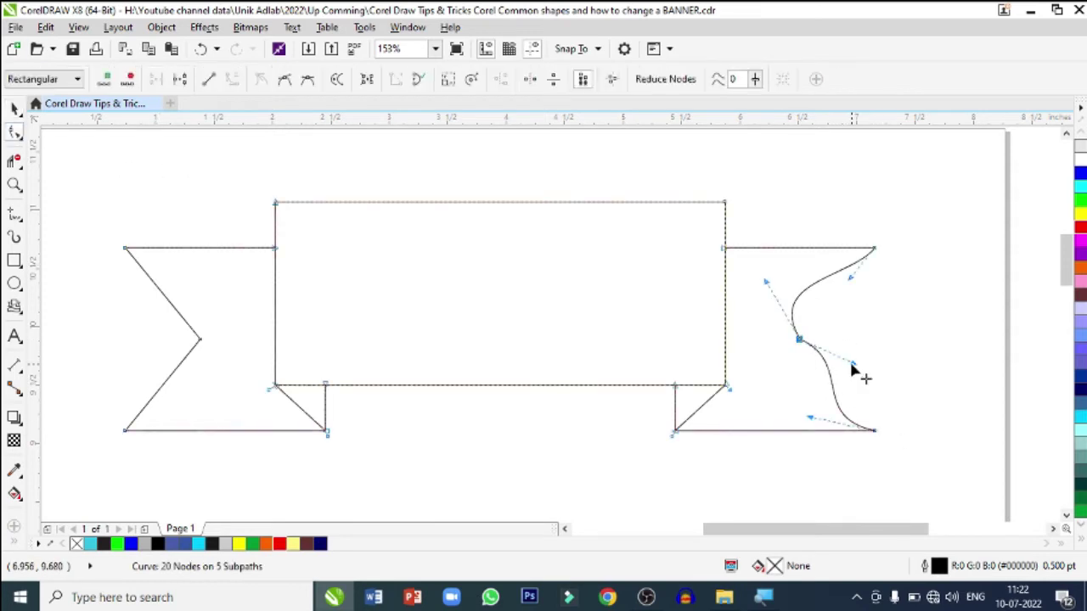
pyautogui.moveTo(851, 369); pyautogui.dragTo(788, 407)
pyautogui.moveTo(849, 286); pyautogui.dragTo(837, 260)
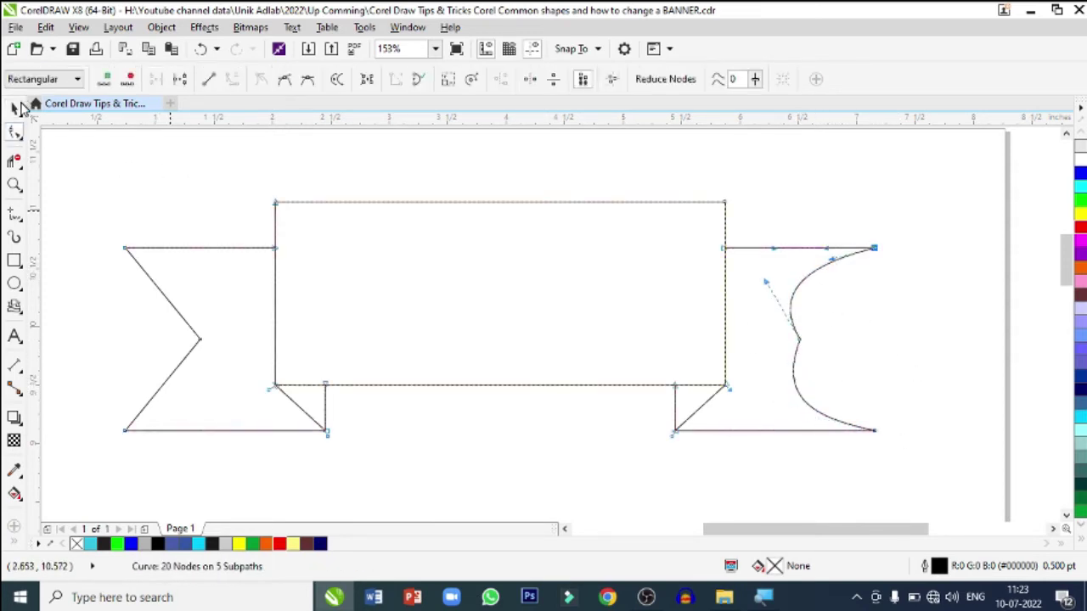
pyautogui.press('space')
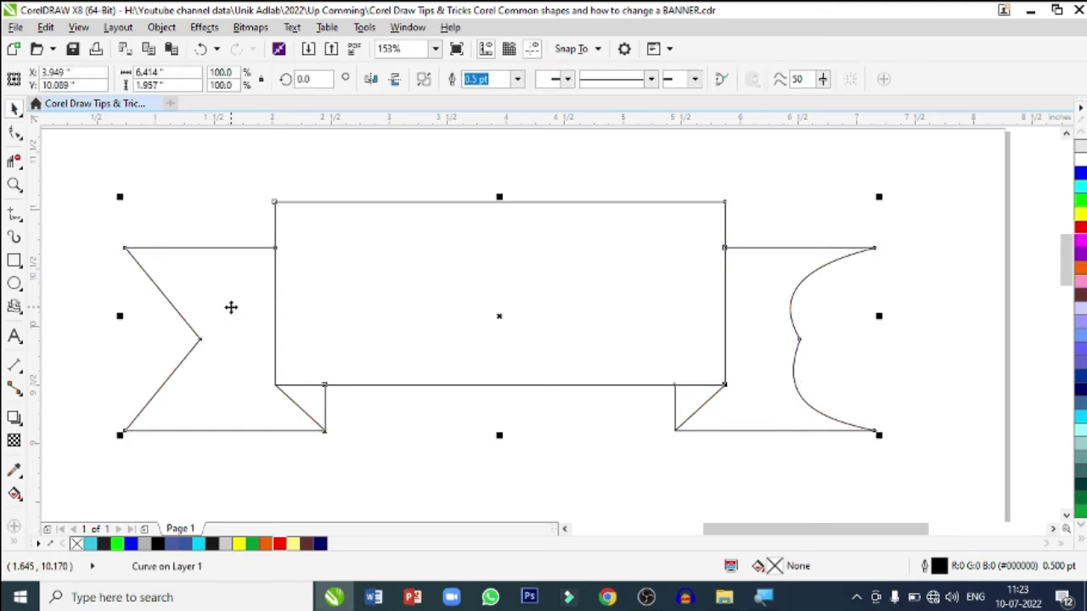
pyautogui.click(15, 133)
# Zoom in on the centre panel's top edge and convert that segment to a curve.
pyautogui.click(15, 184)
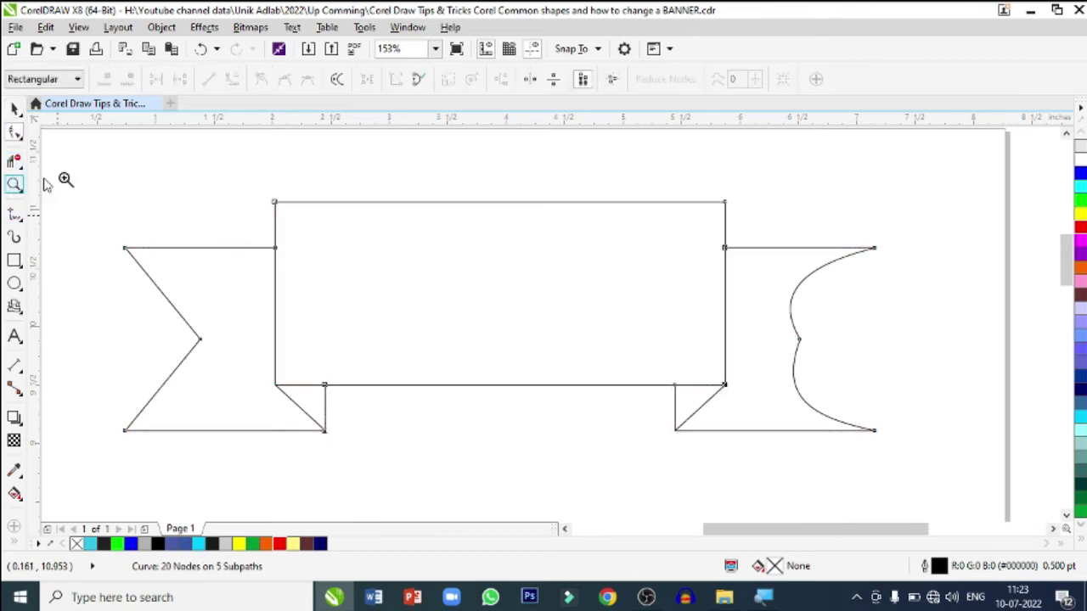
pyautogui.moveTo(367, 246); pyautogui.dragTo(781, 291)
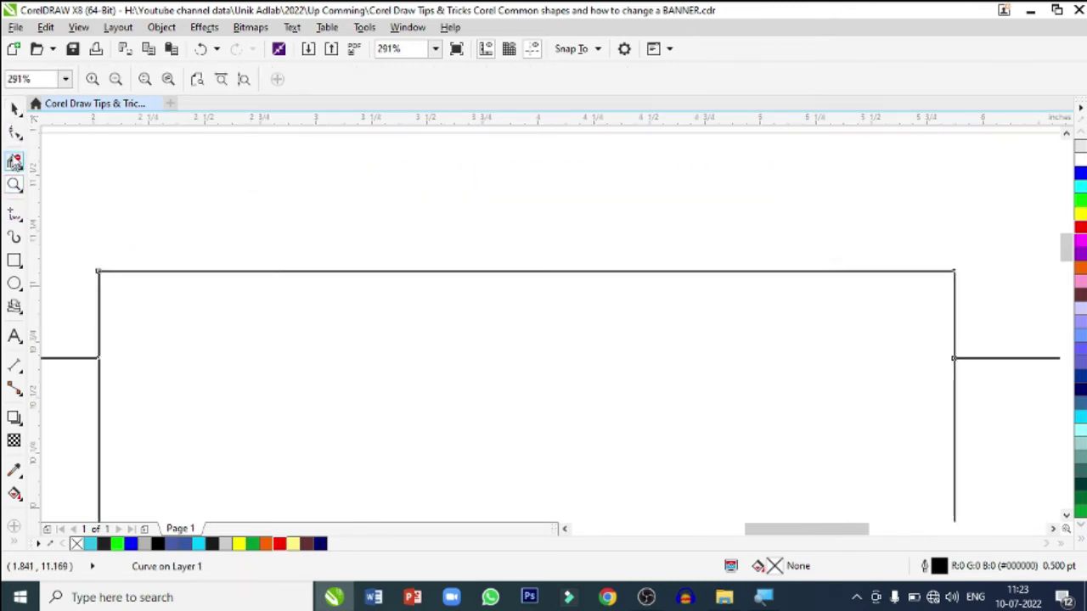
pyautogui.press('F10')
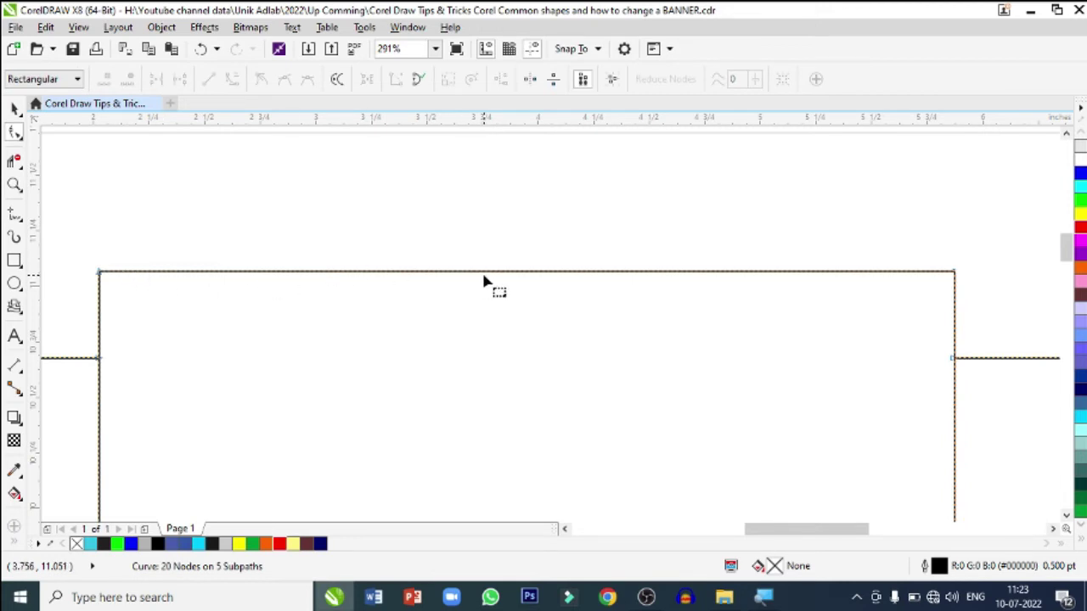
pyautogui.rightClick(494, 273)
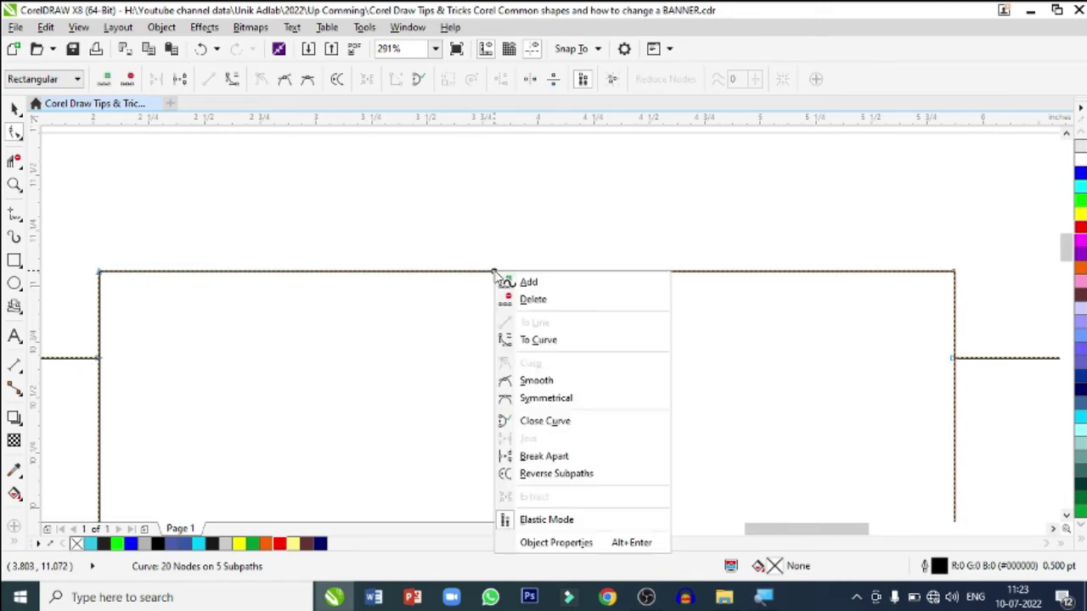
pyautogui.click(538, 340)
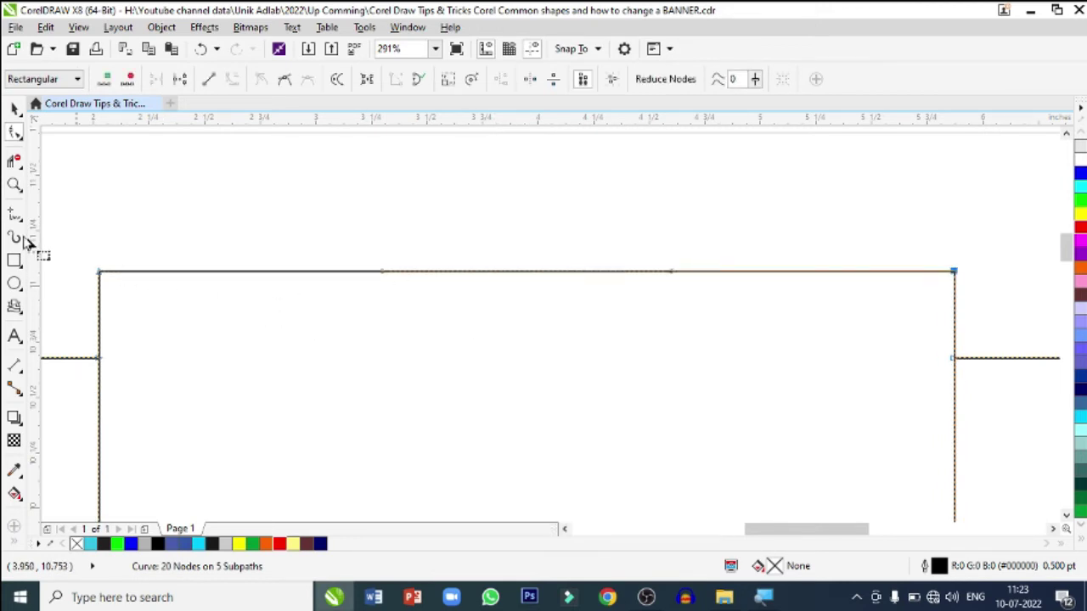
# Add nodes just inside both top corners and drag them down so the edge dips.
pyautogui.doubleClick(146, 273)
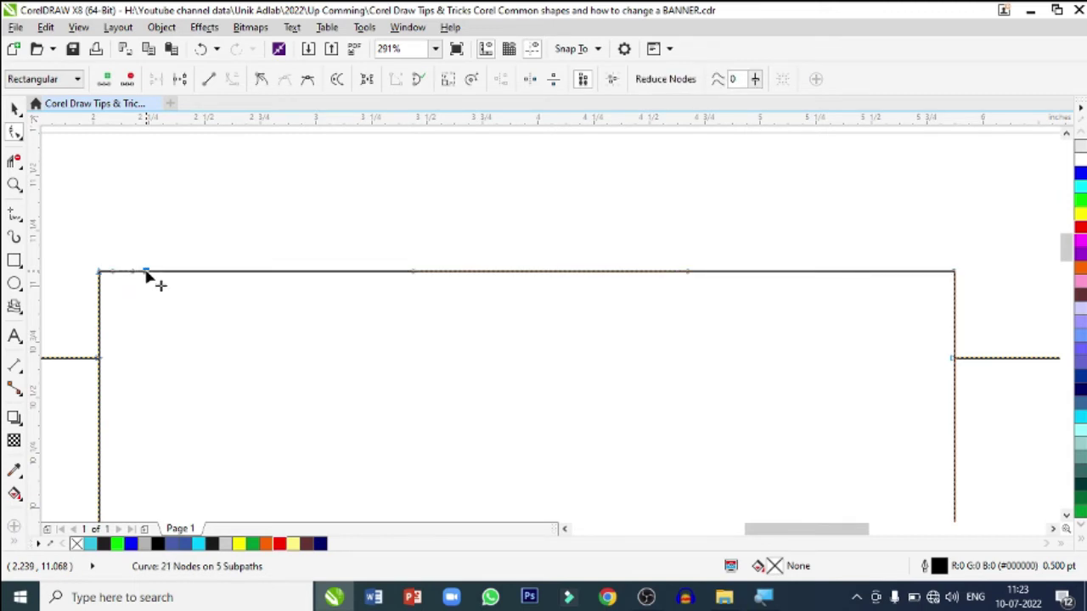
pyautogui.moveTo(146, 273); pyautogui.dragTo(148, 303)
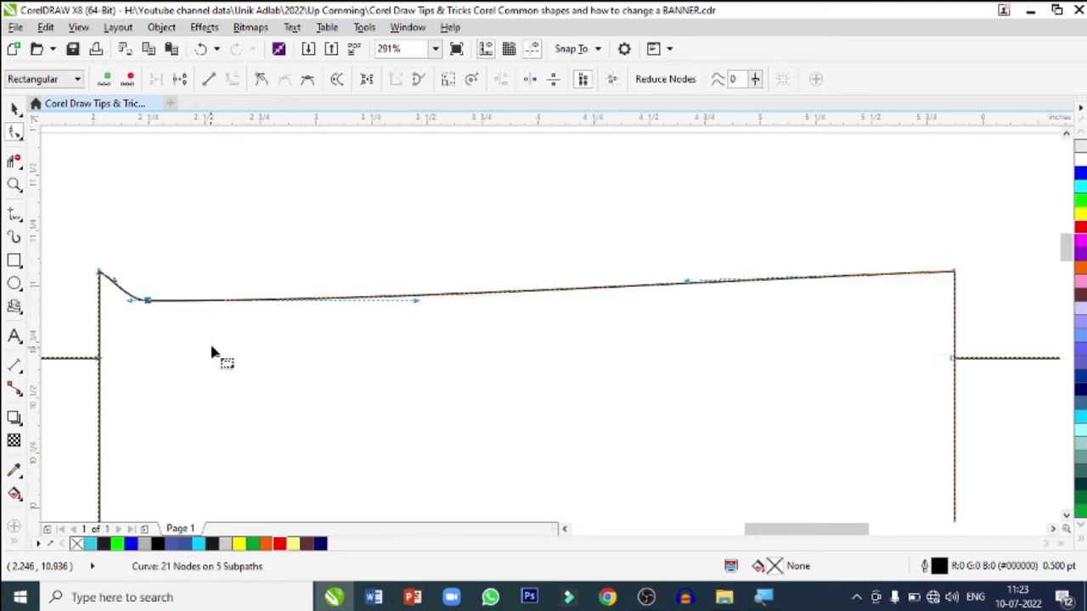
pyautogui.doubleClick(865, 277)
pyautogui.moveTo(865, 277); pyautogui.dragTo(866, 303)
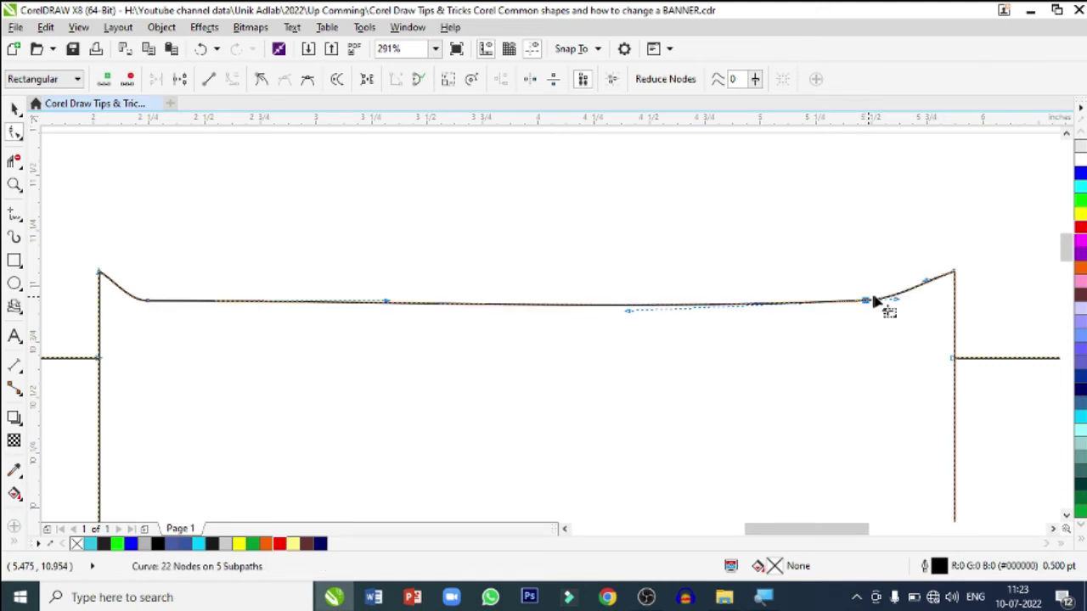
pyautogui.click(14, 183)
pyautogui.rightClick(471, 246)
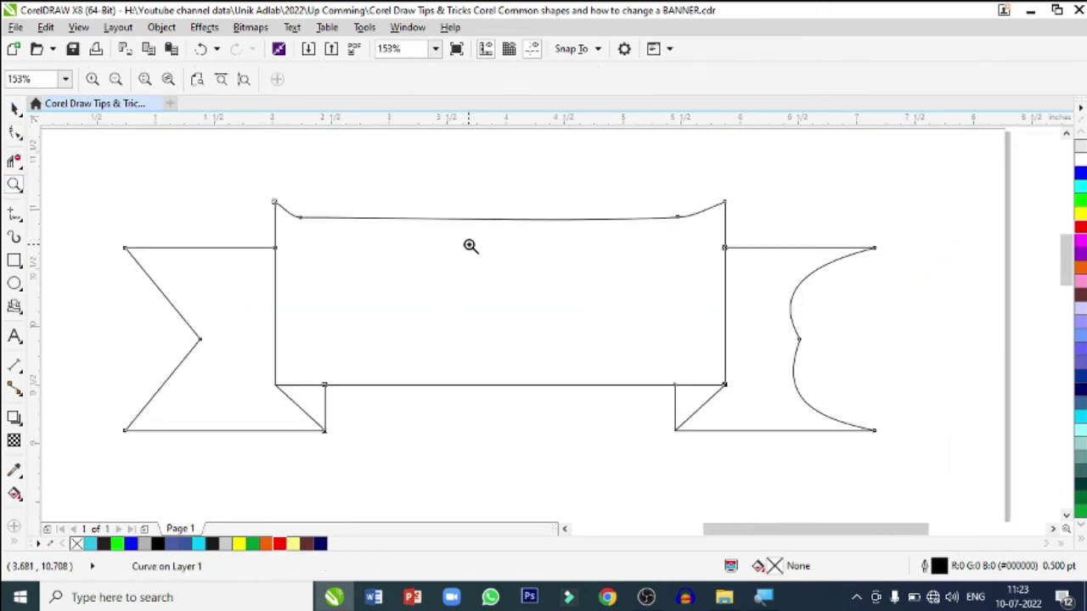
pyautogui.rightClick(471, 246)
pyautogui.moveTo(316, 163); pyautogui.dragTo(810, 362)
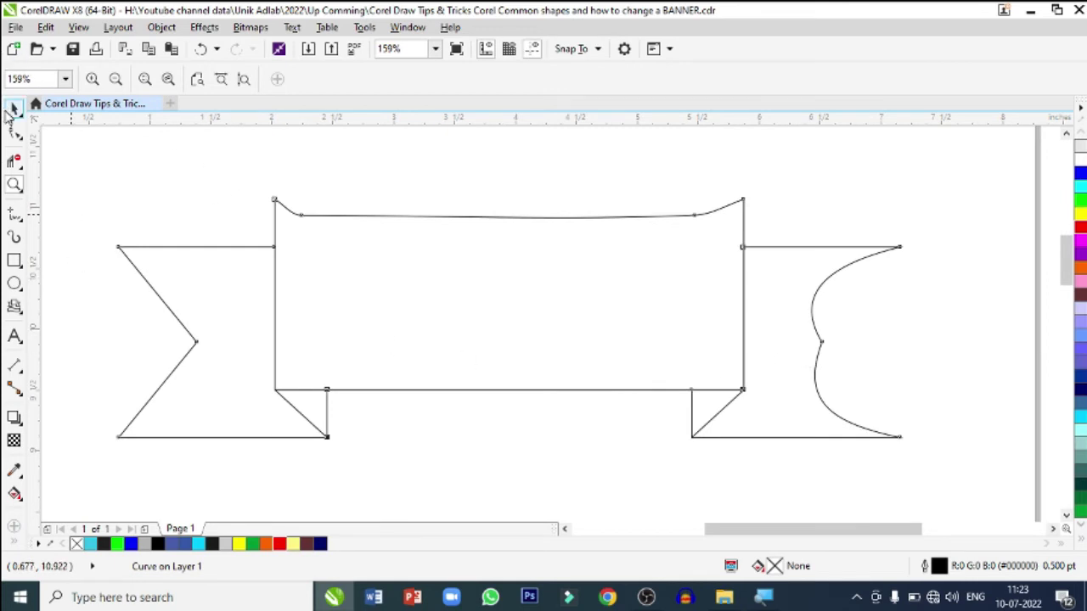
# Select the banner and Smart Fill its centre panel Dark Brown.
pyautogui.click(12, 111)
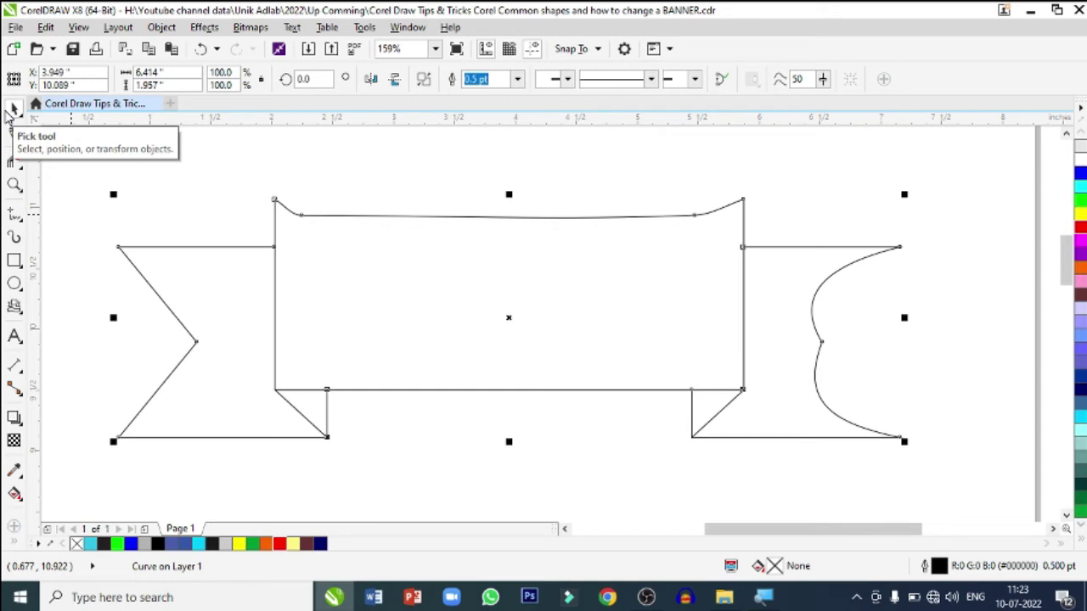
pyautogui.click(425, 454)
pyautogui.click(458, 311)
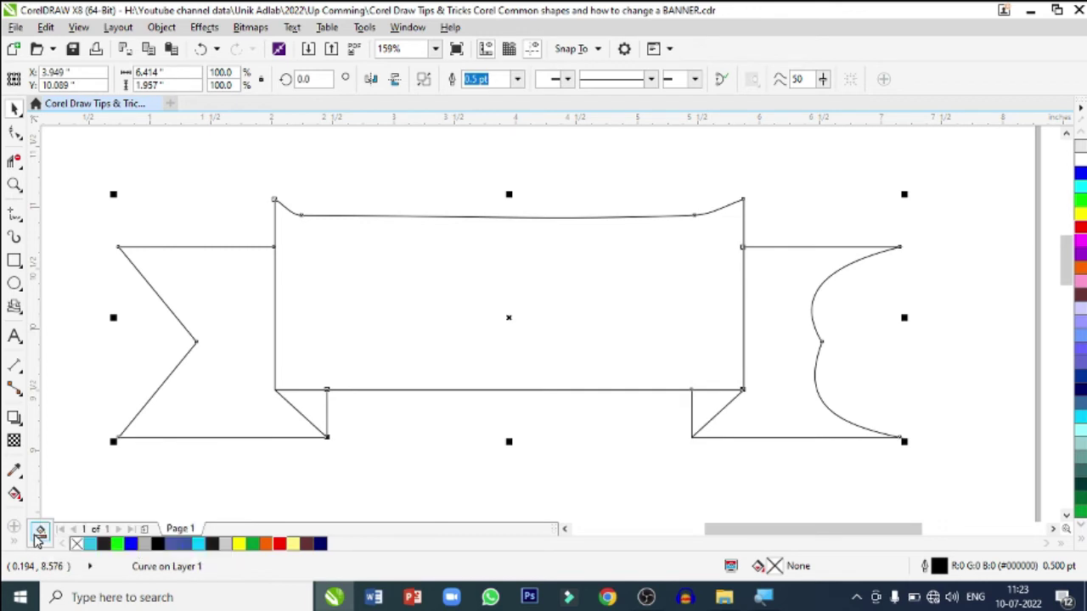
pyautogui.click(36, 535)
pyautogui.click(542, 316)
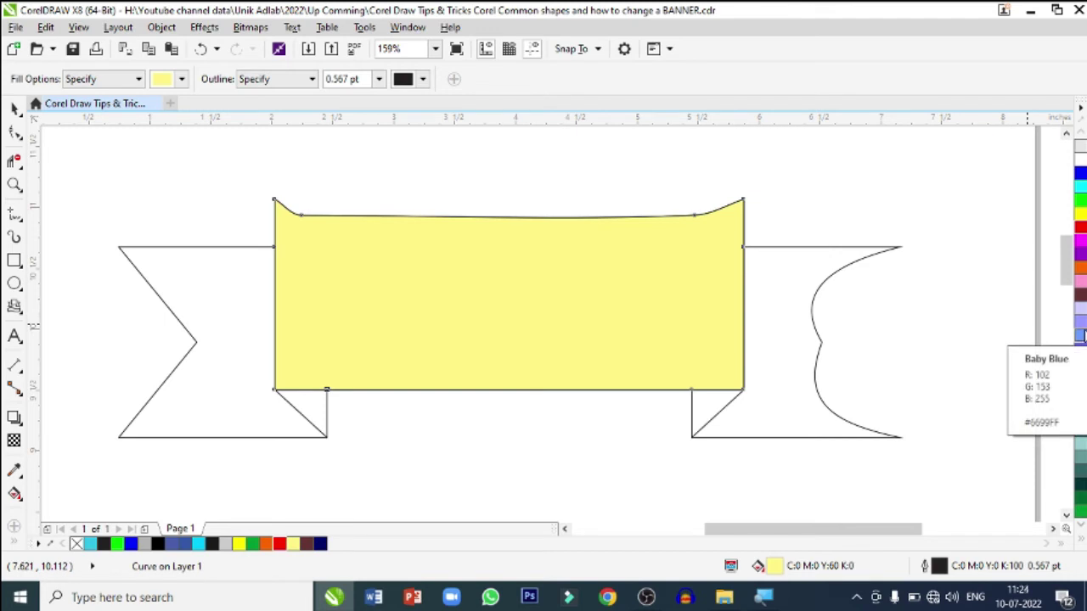
pyautogui.click(307, 544)
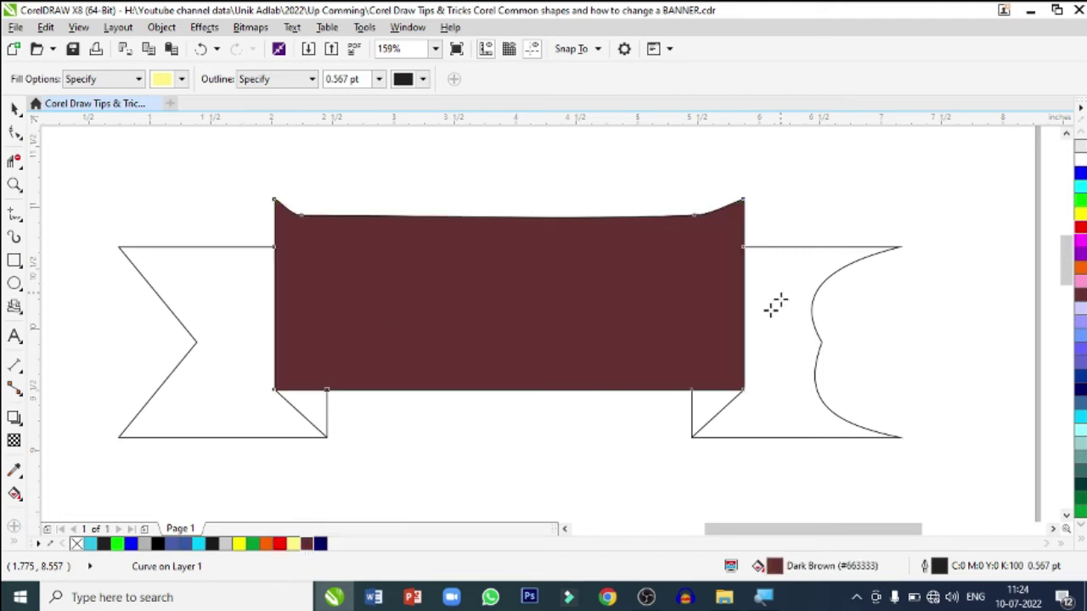
# Fill the right tail, left tail and both fold triangles Dark Brown (#663333).
pyautogui.click(785, 342)
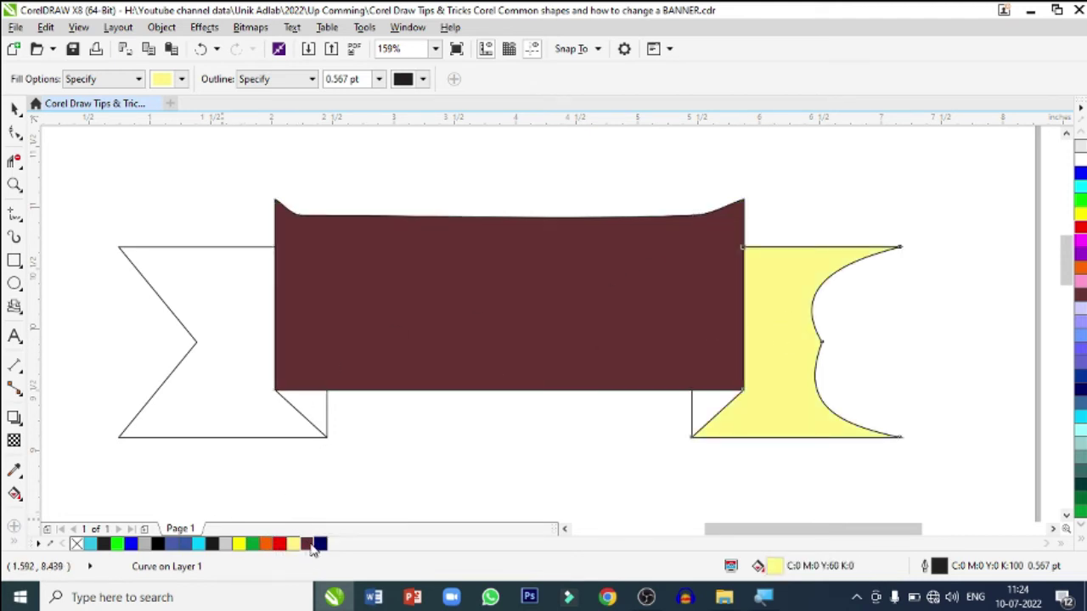
pyautogui.click(308, 544)
pyautogui.click(213, 399)
pyautogui.click(307, 544)
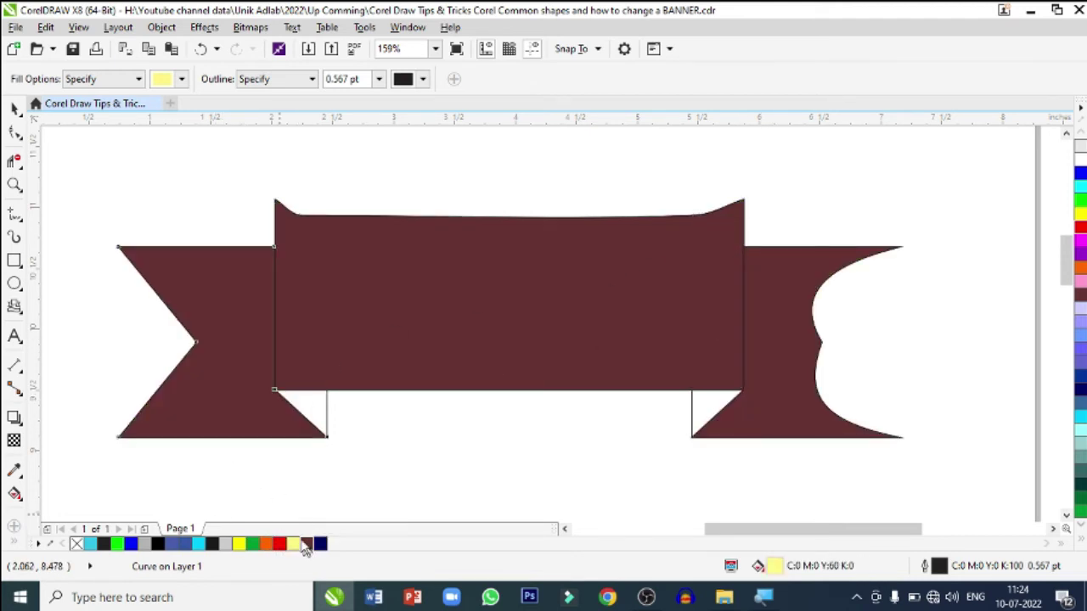
pyautogui.click(310, 409)
pyautogui.click(307, 545)
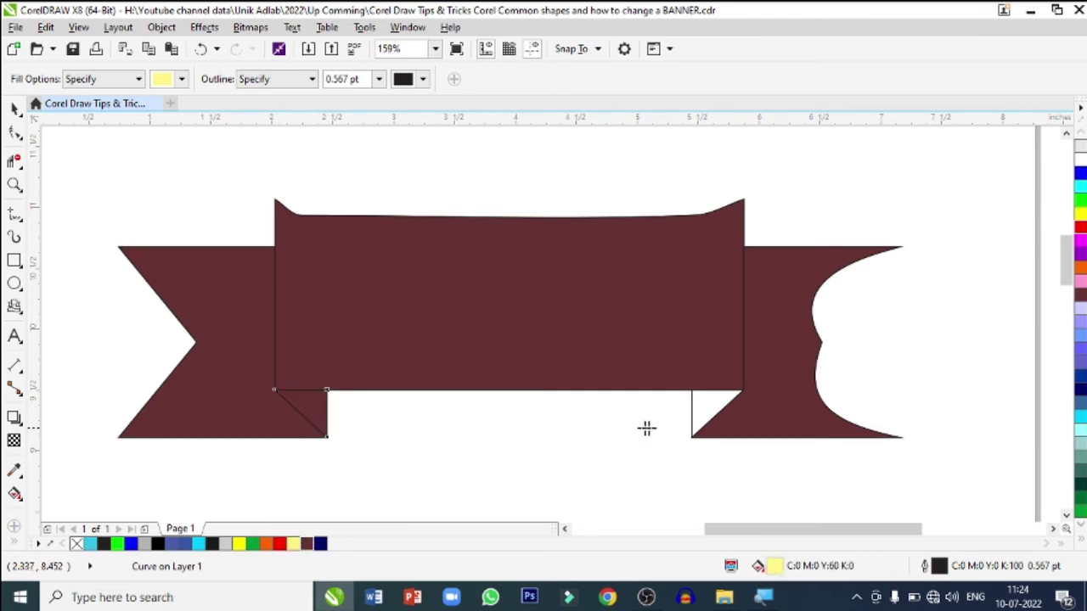
pyautogui.click(704, 409)
pyautogui.click(308, 544)
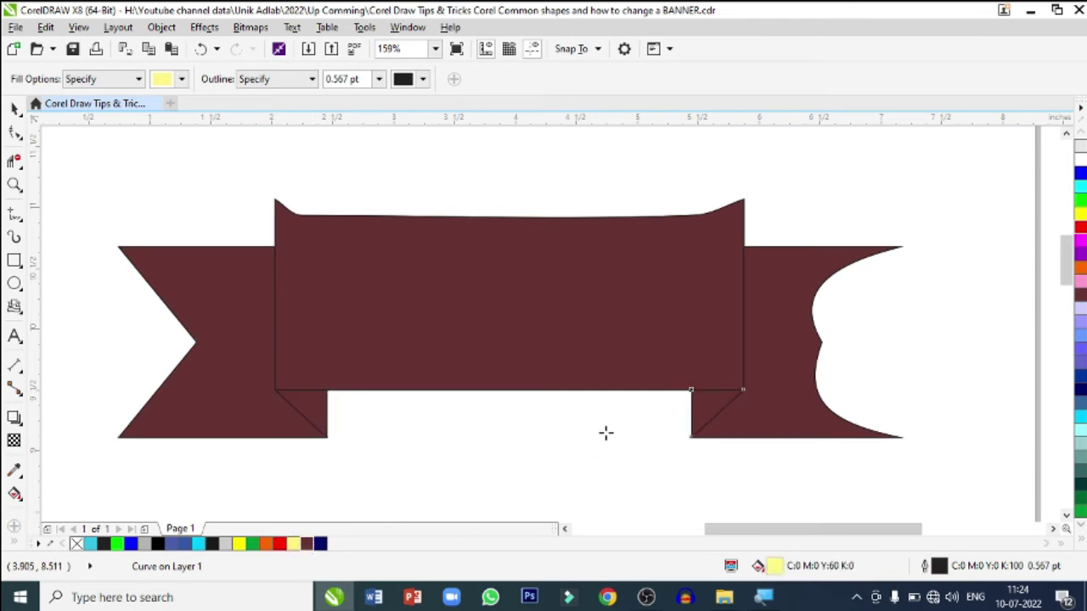
pyautogui.click(14, 131)
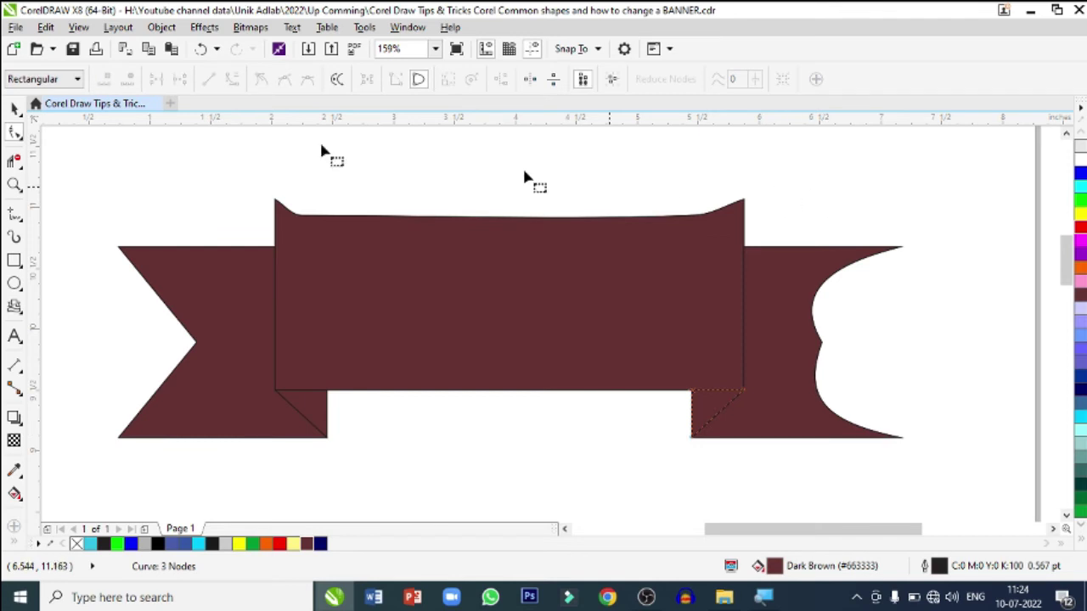
# Delete the original left banner tail.
pyautogui.click(14, 108)
pyautogui.click(245, 329)
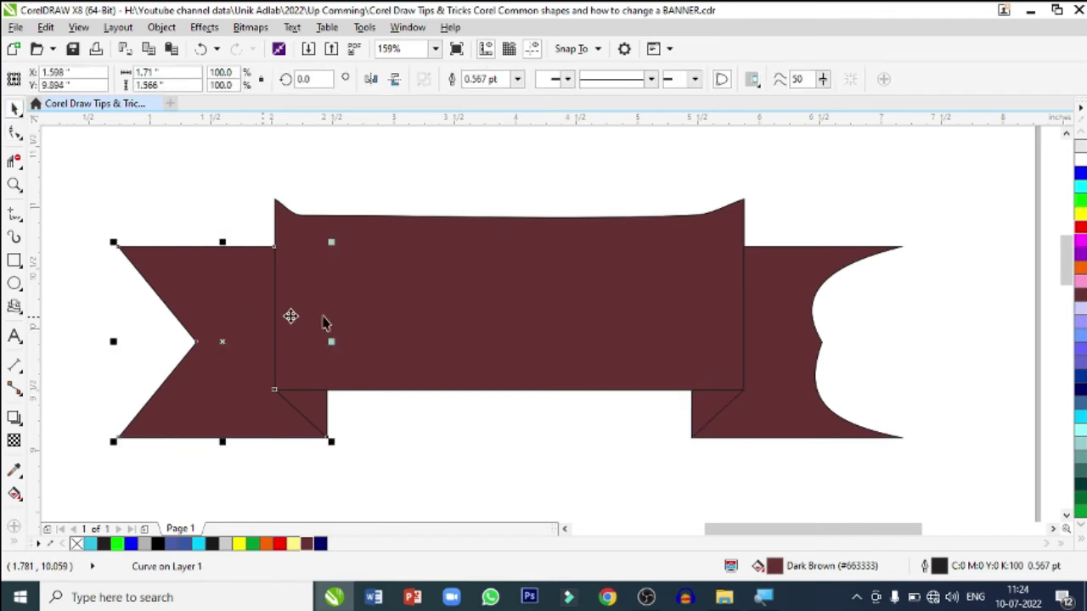
pyautogui.press('Delete')
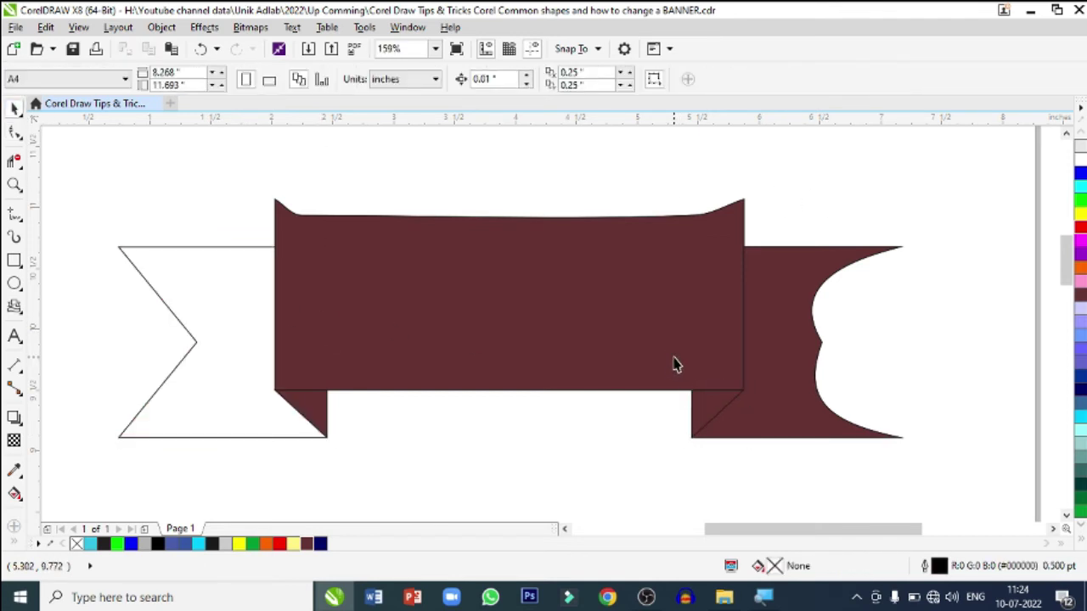
# Mirror a copy of the curved right tail onto the left and delete the leftover outline curve.
pyautogui.click(808, 331)
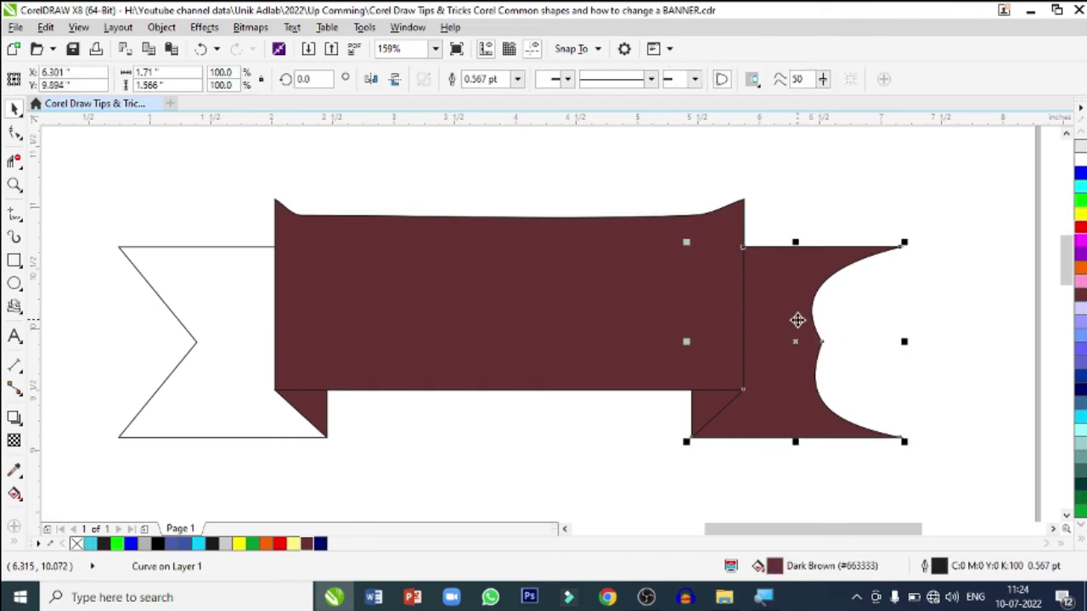
pyautogui.moveTo(905, 342)
pyautogui.mouseDown()
pyautogui.moveTo(628, 363)
pyautogui.moveTo(231, 353)
pyautogui.mouseUp()
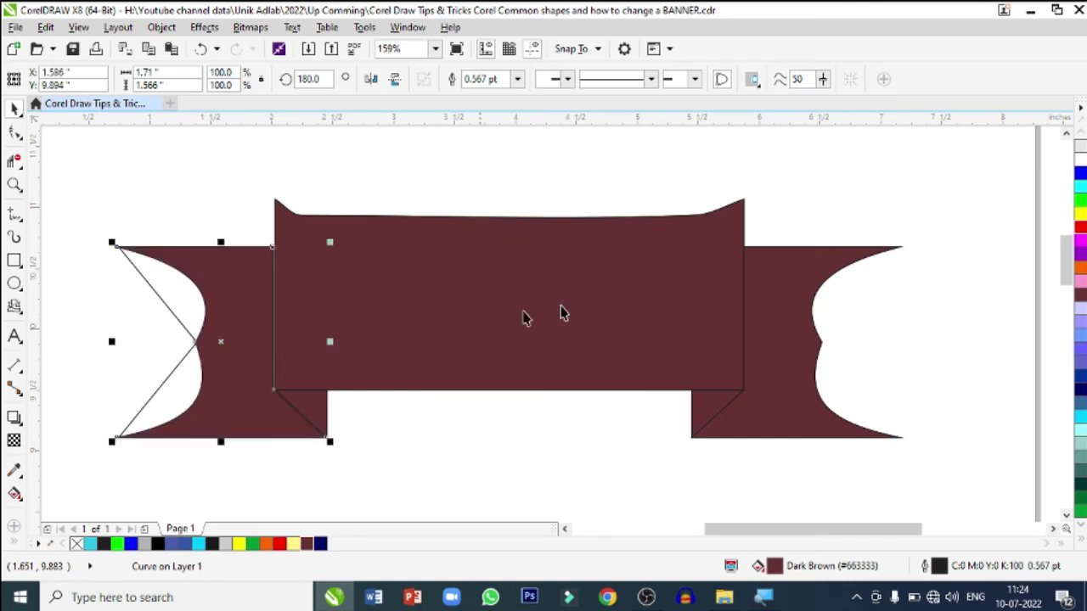
pyautogui.click(146, 286)
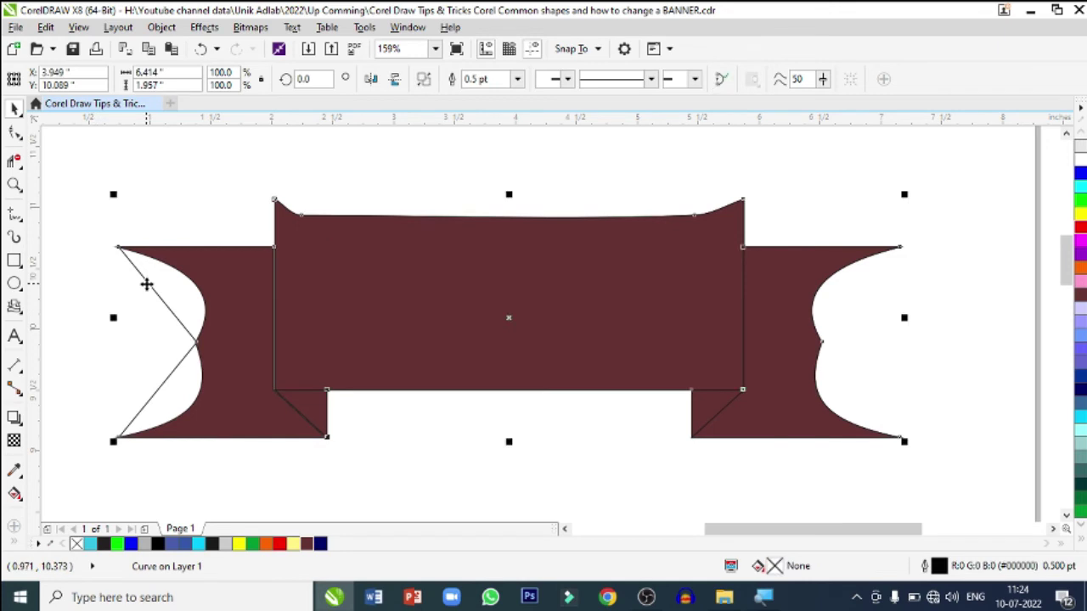
pyautogui.press('Delete')
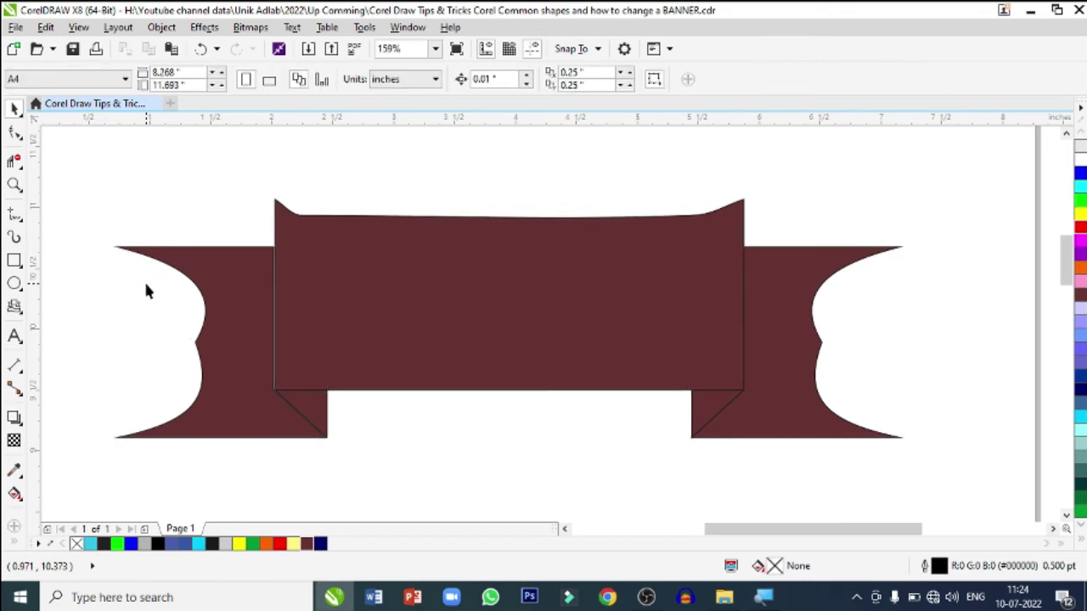
pyautogui.click(532, 321)
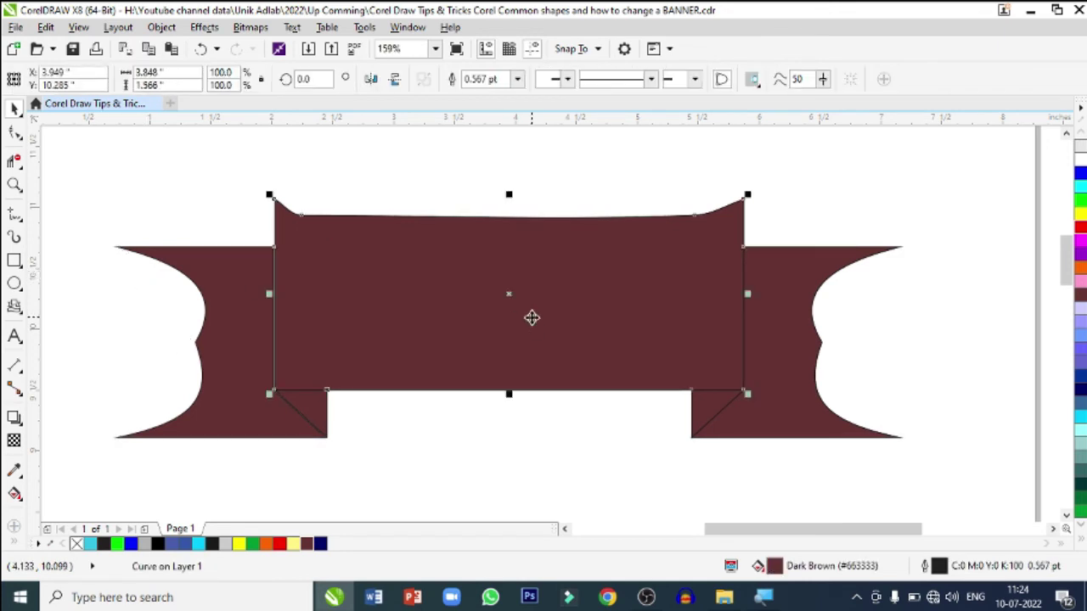
# Give the centre panel a vertical fountain fill, red at top fading to dark brown below.
pyautogui.click(20, 494)
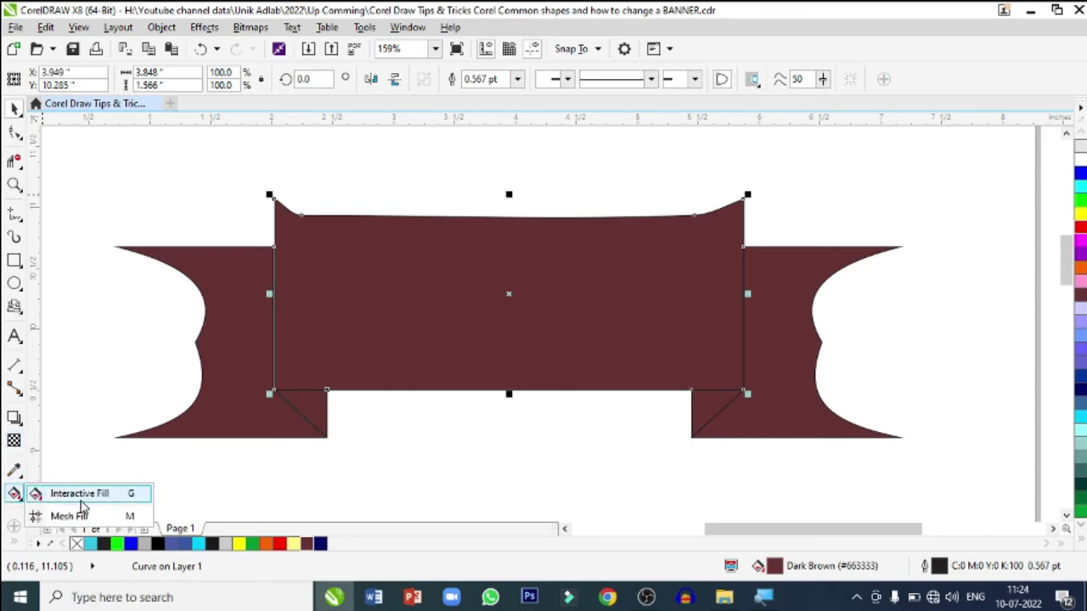
pyautogui.click(81, 497)
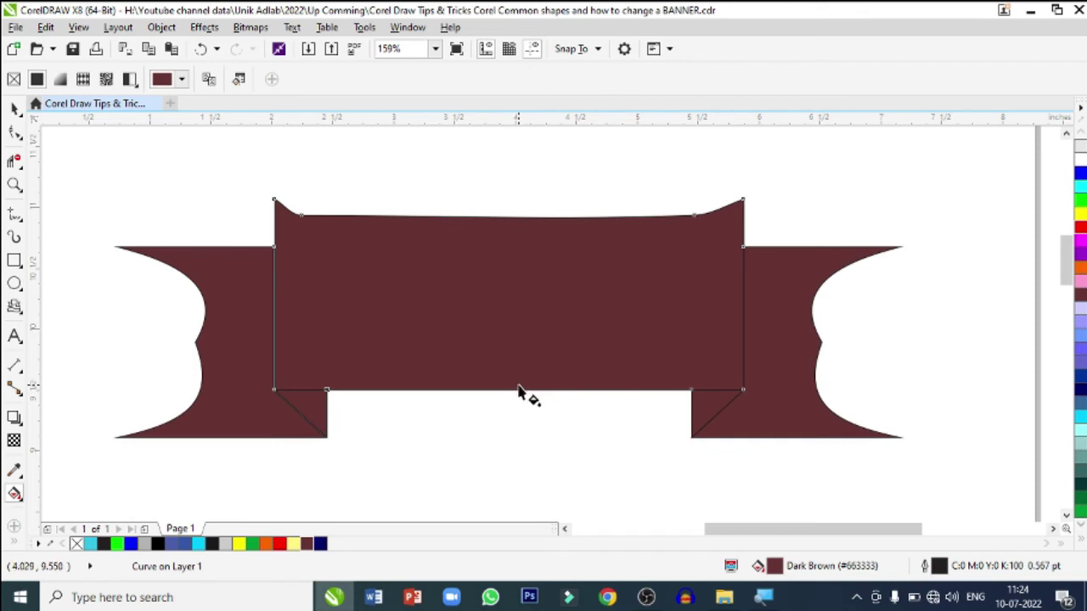
pyautogui.moveTo(518, 391); pyautogui.dragTo(521, 225)
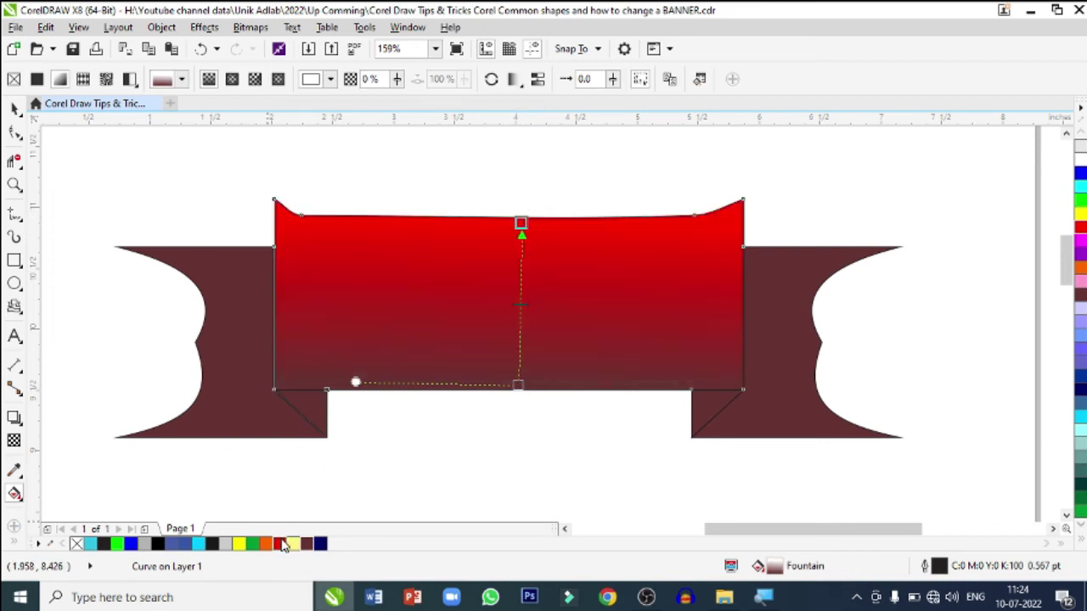
pyautogui.click(281, 544)
pyautogui.click(16, 109)
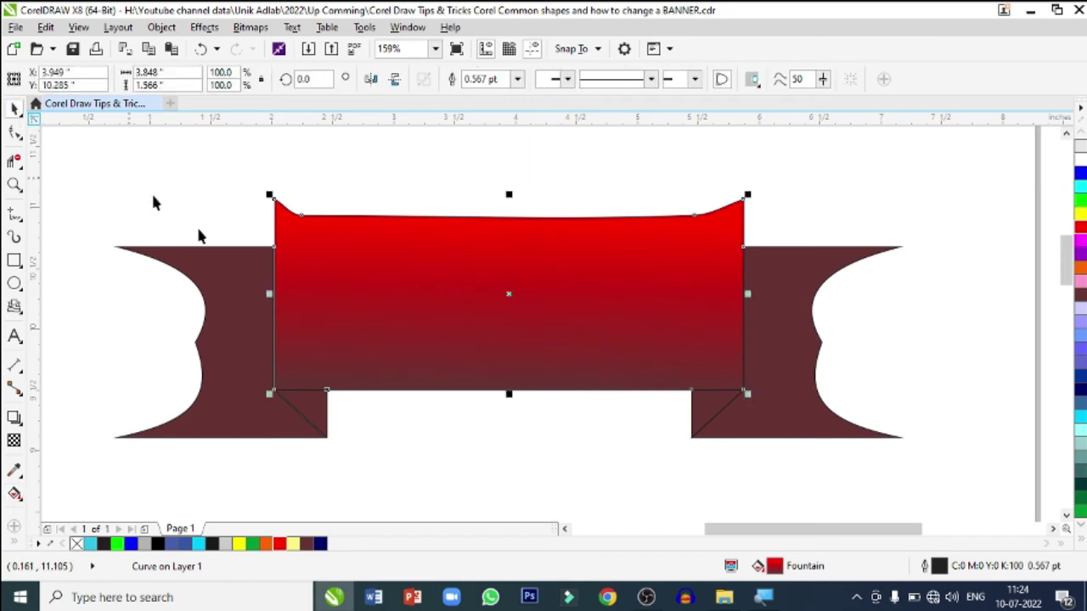
# Give the left tail a horizontal gradient, red at its inner end fading to dark brown outward.
pyautogui.click(218, 353)
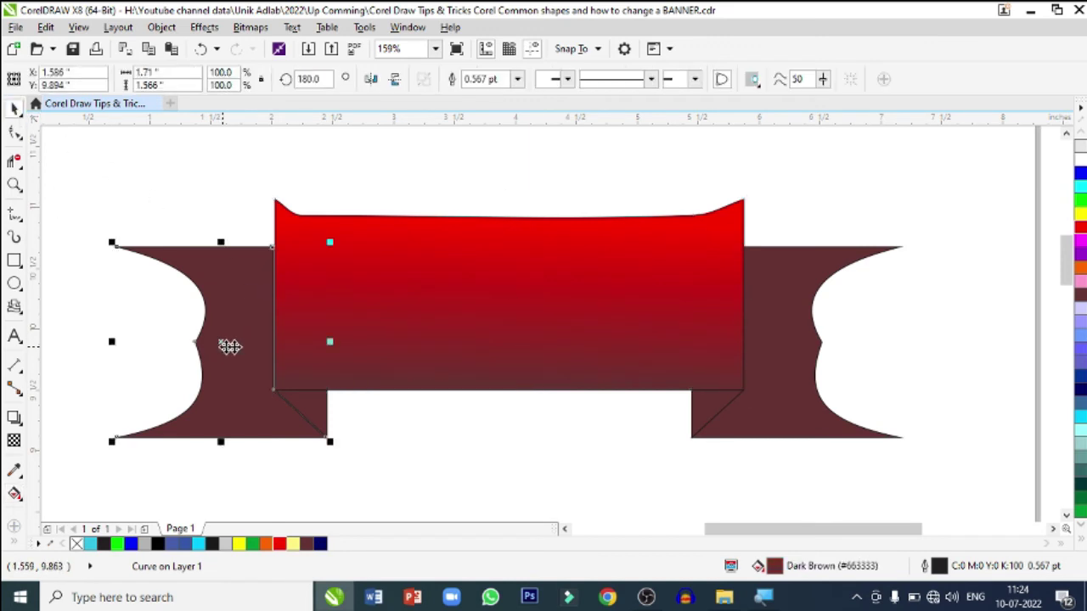
pyautogui.click(15, 492)
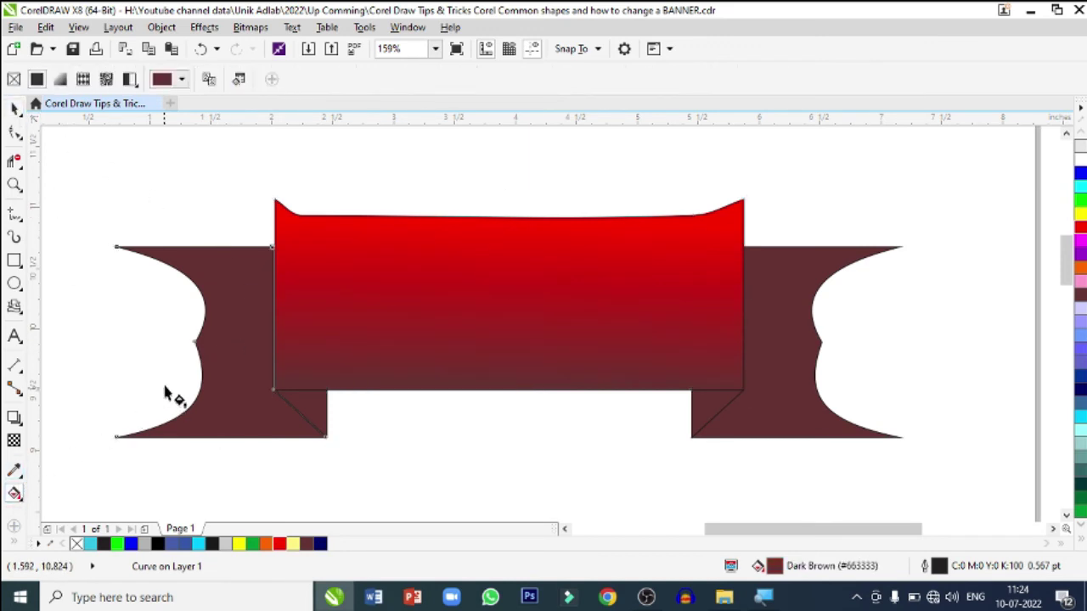
pyautogui.moveTo(199, 341); pyautogui.dragTo(268, 340)
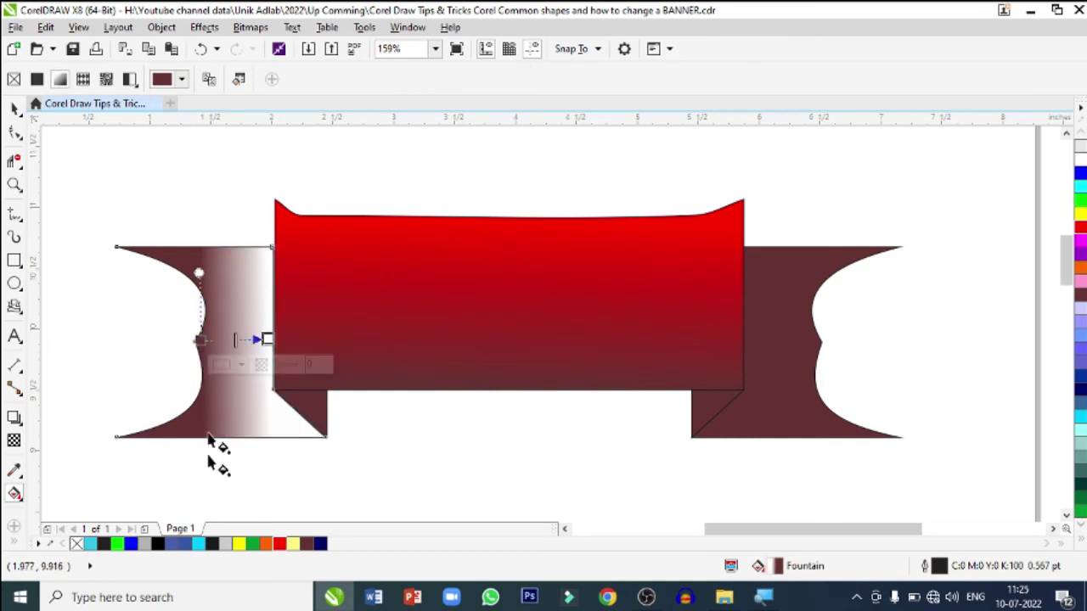
pyautogui.click(280, 544)
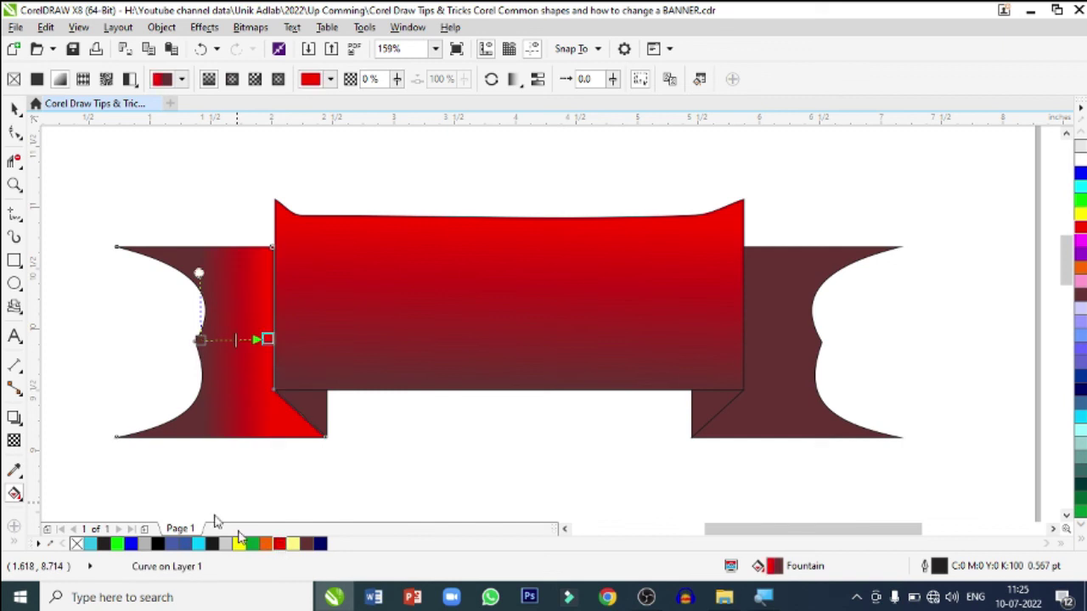
# Give the right tail the same horizontal gradient, red beside the centre panel.
pyautogui.click(813, 348)
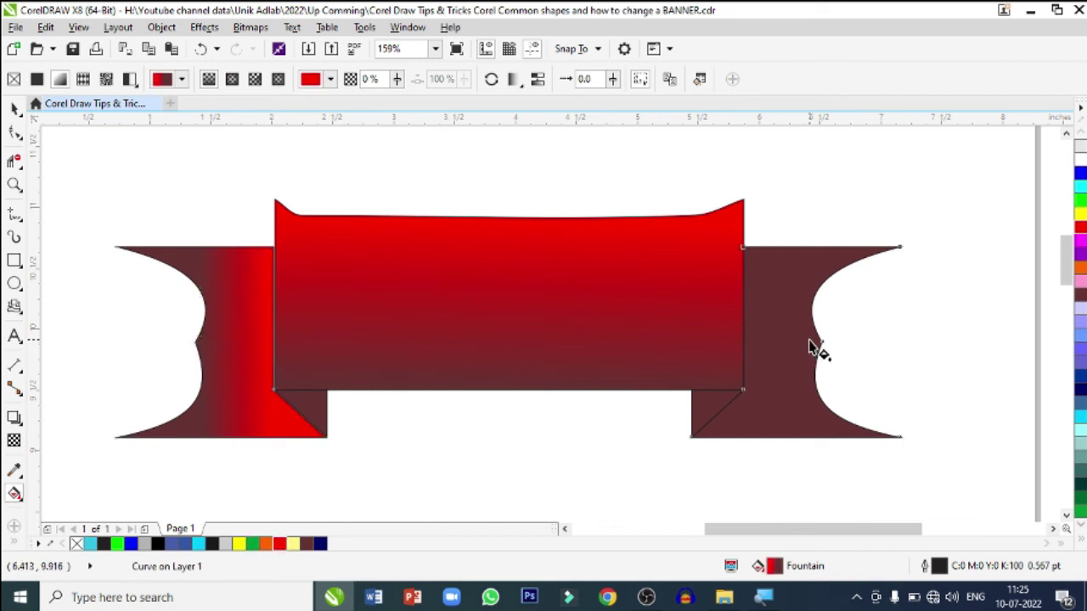
pyautogui.moveTo(814, 341); pyautogui.dragTo(746, 338)
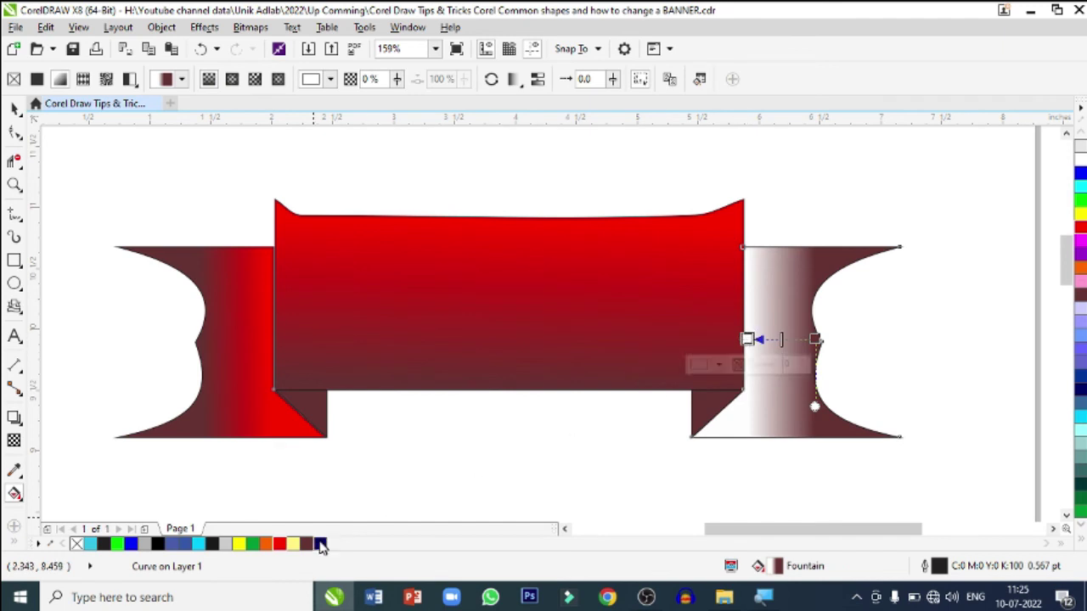
pyautogui.click(281, 545)
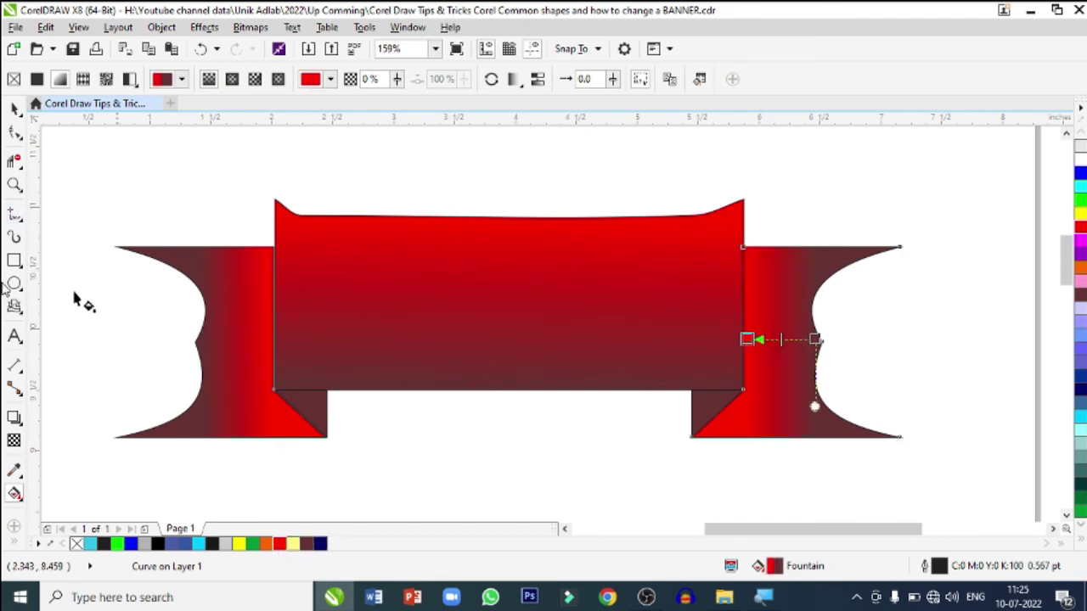
pyautogui.click(15, 185)
# Draw a forked-tail ribbon banner from the Common Shapes banner presets below the gradient banner.
pyautogui.rightClick(446, 283)
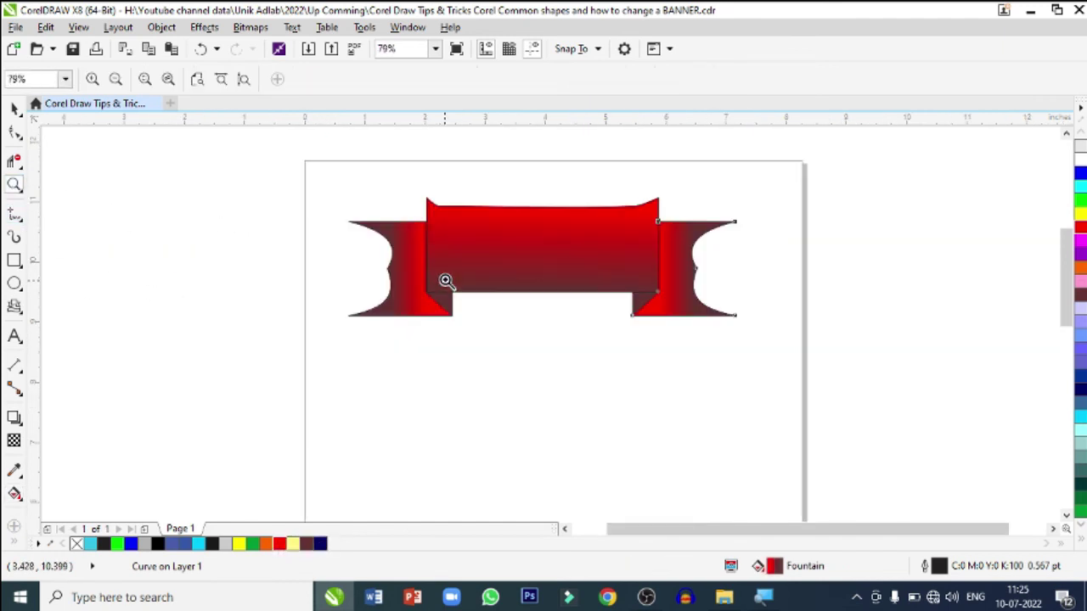
pyautogui.moveTo(323, 163)
pyautogui.mouseDown()
pyautogui.moveTo(709, 390)
pyautogui.moveTo(789, 368)
pyautogui.mouseUp()
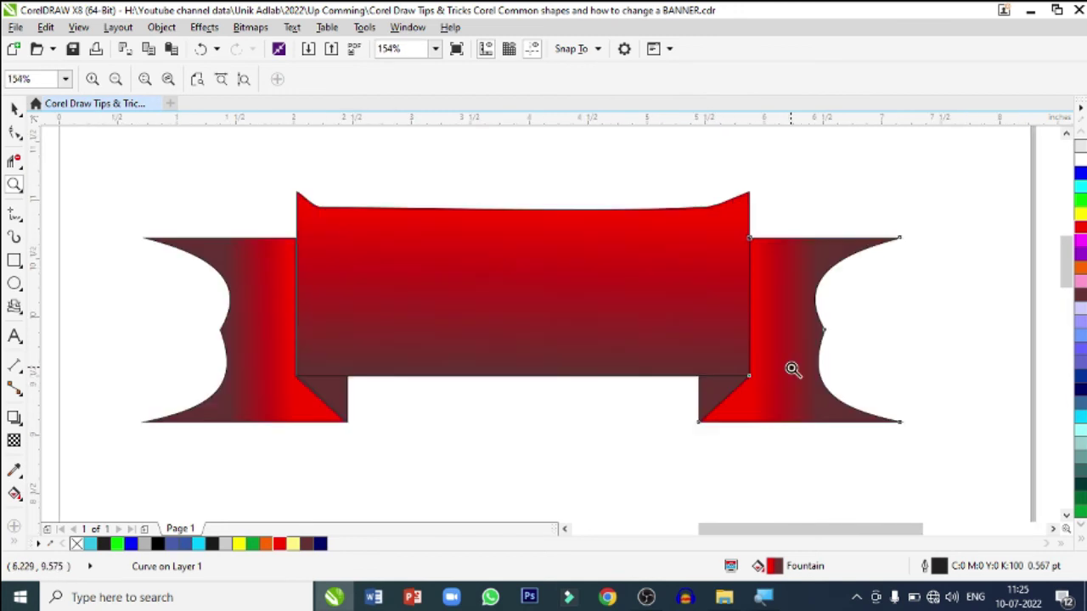
pyautogui.click(15, 109)
pyautogui.click(157, 191)
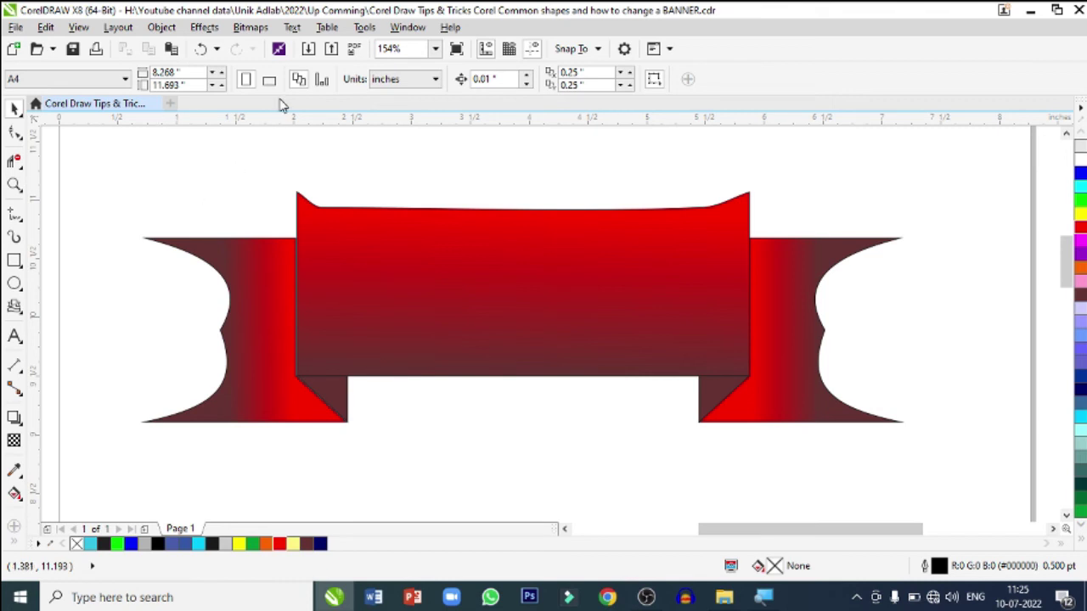
pyautogui.click(14, 305)
pyautogui.click(427, 87)
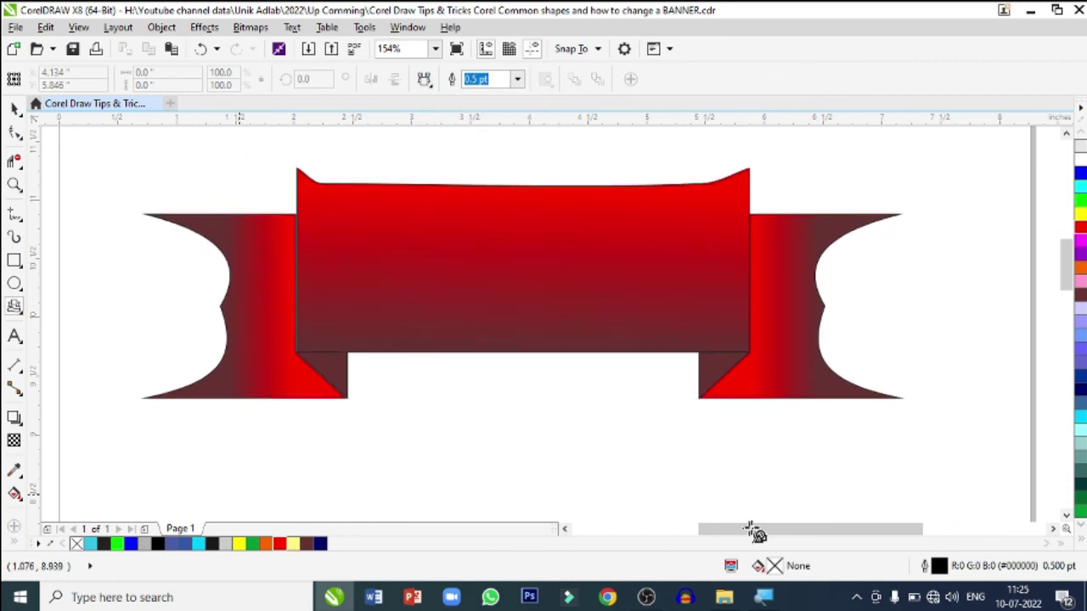
pyautogui.scroll(-3, 820, 500)
pyautogui.moveTo(817, 556); pyautogui.dragTo(849, 505)
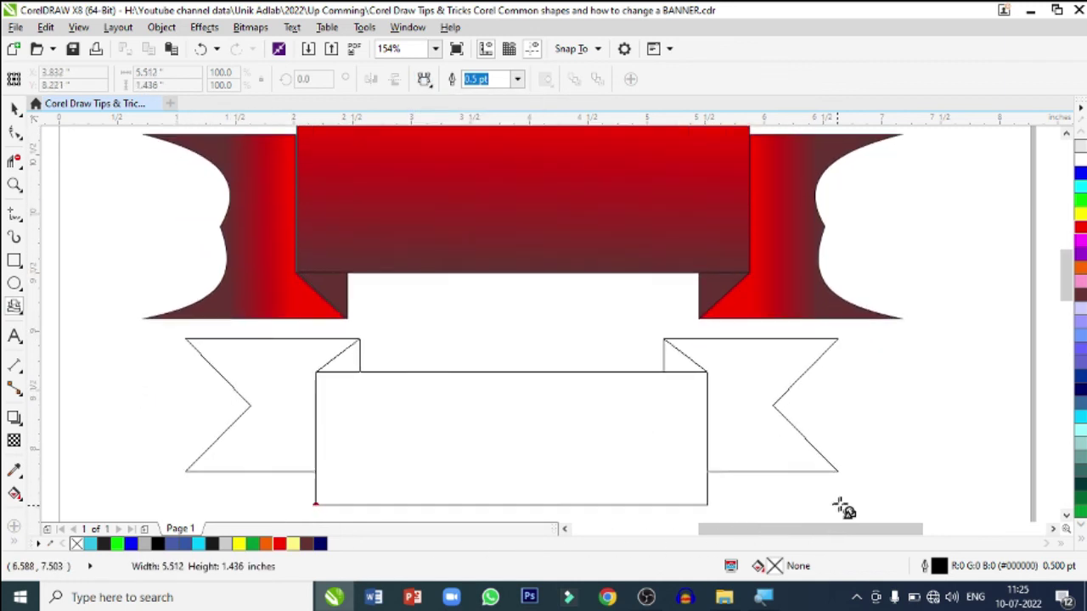
# Fill the lower, unfilled banner with solid red from the palette.
pyautogui.click(15, 185)
pyautogui.rightClick(485, 271)
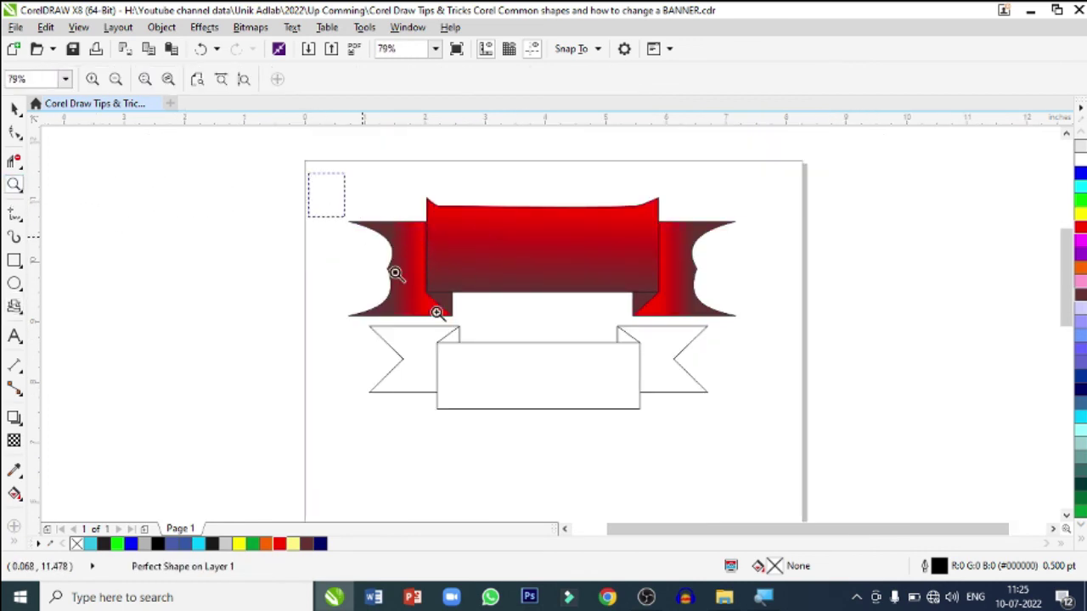
pyautogui.moveTo(435, 312); pyautogui.dragTo(795, 440)
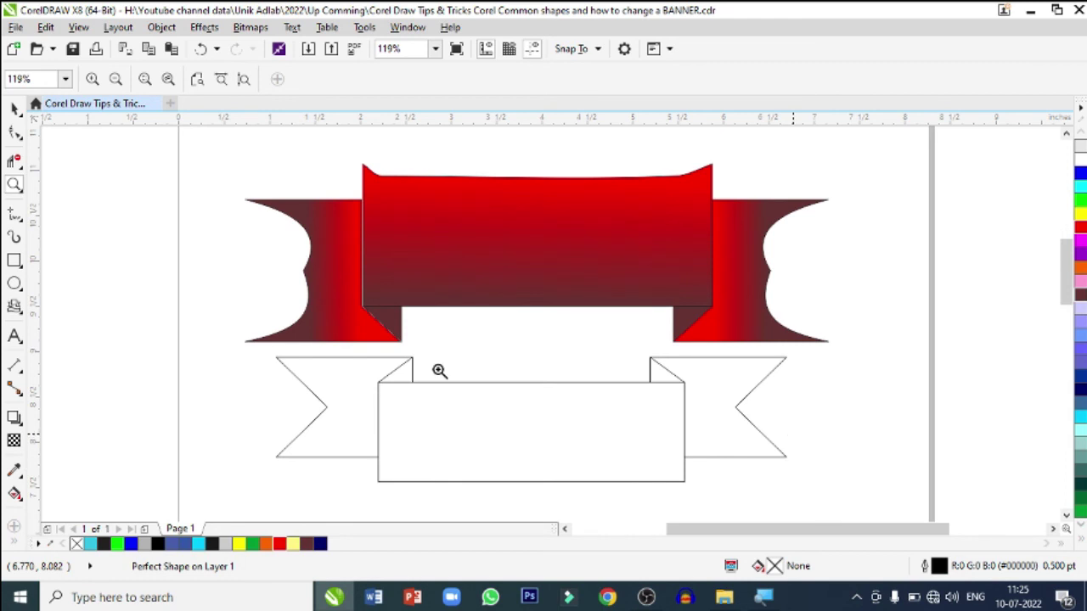
pyautogui.click(14, 108)
pyautogui.click(531, 425)
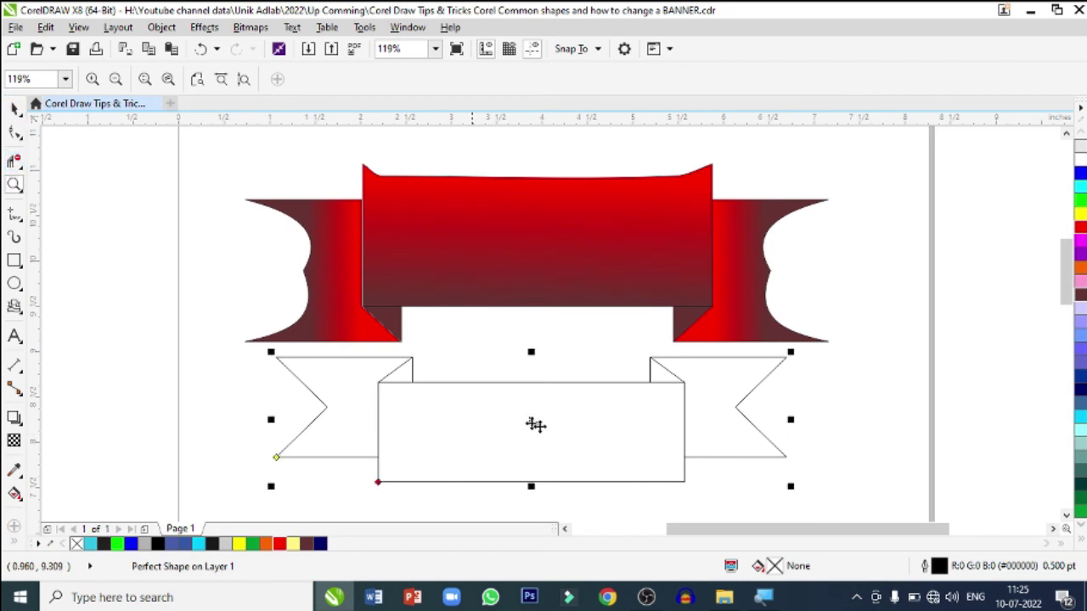
pyautogui.click(279, 543)
pyautogui.click(197, 327)
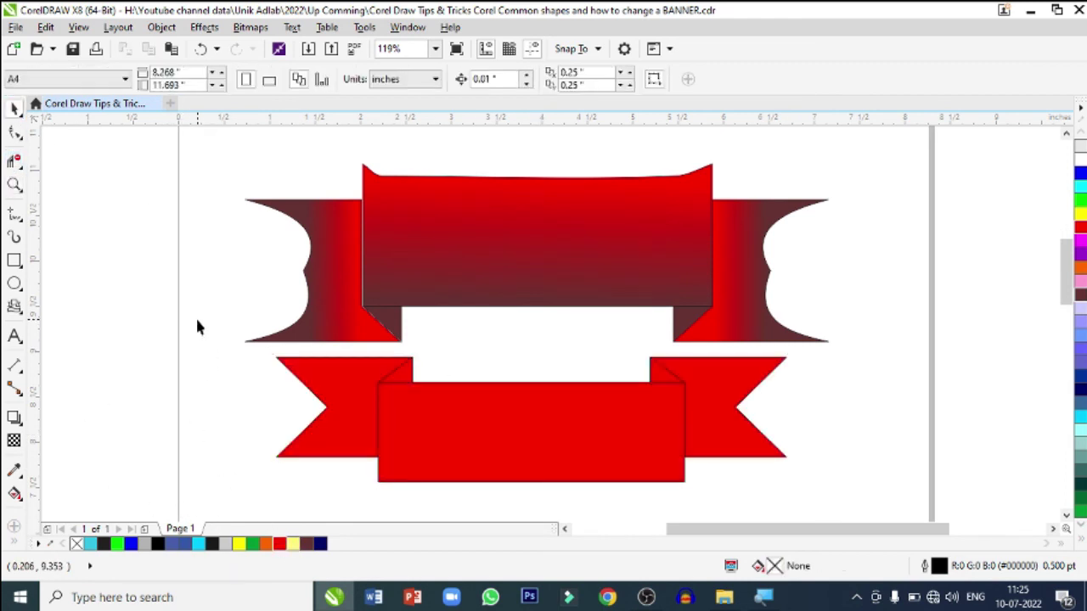